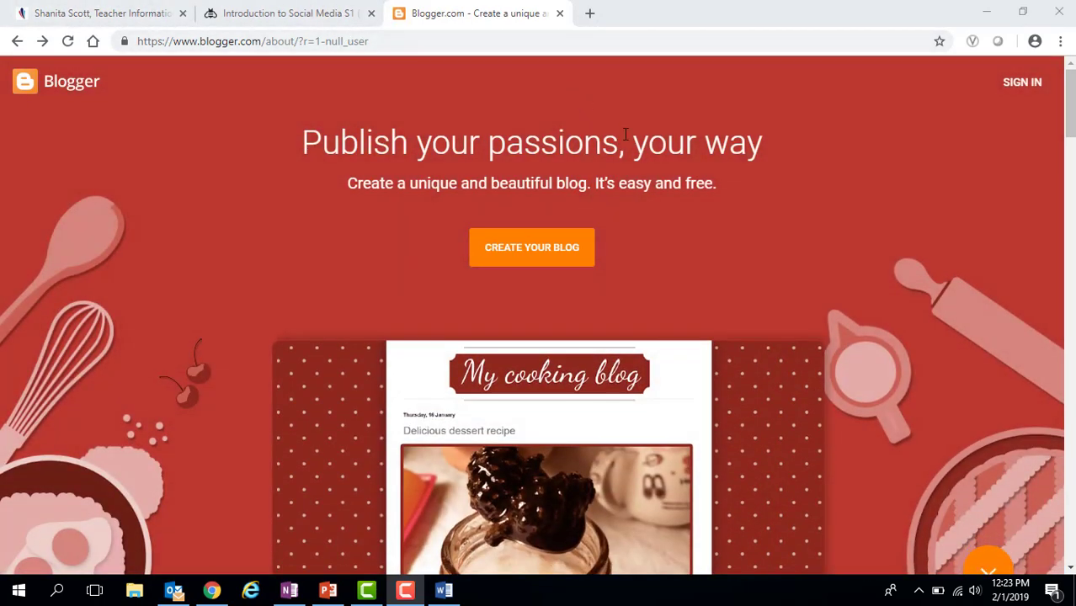
# - Sign in to Blogger with the Google work account and its password
pyautogui.click(1037, 93)
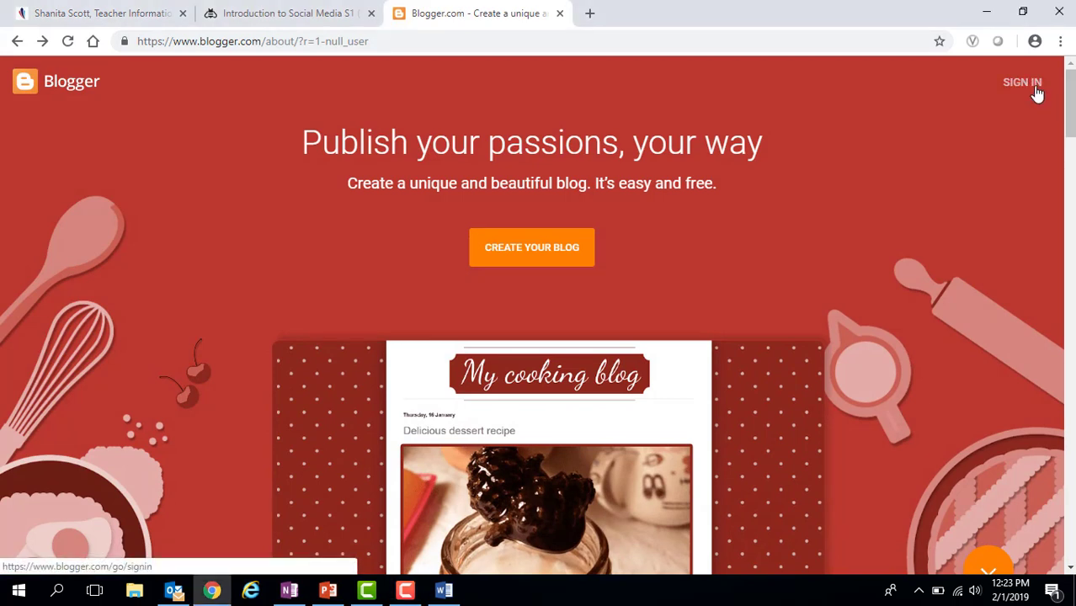
pyautogui.click(1022, 82)
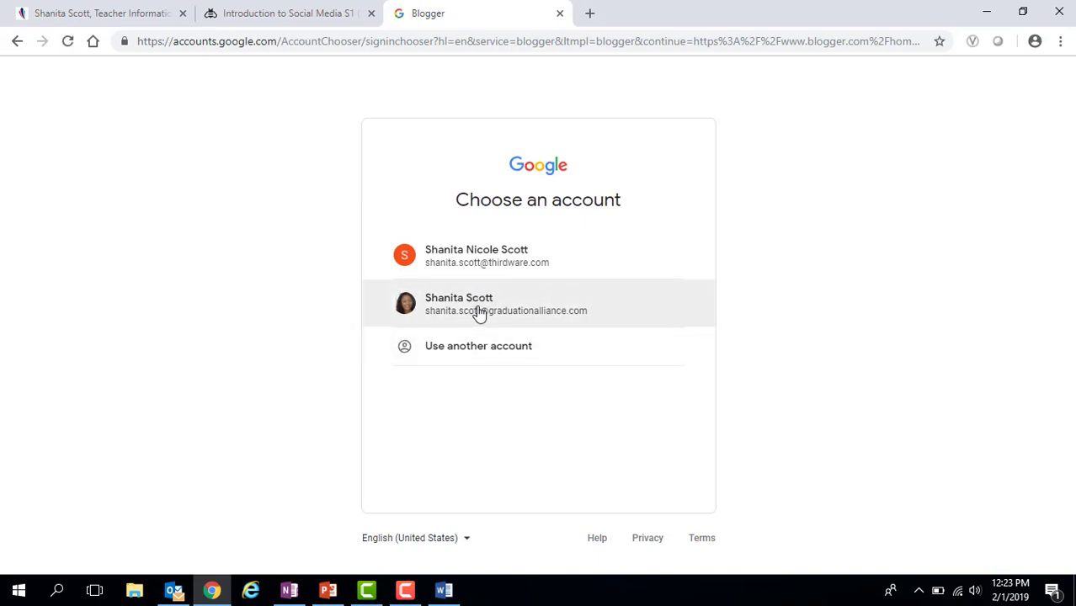
pyautogui.click(479, 310)
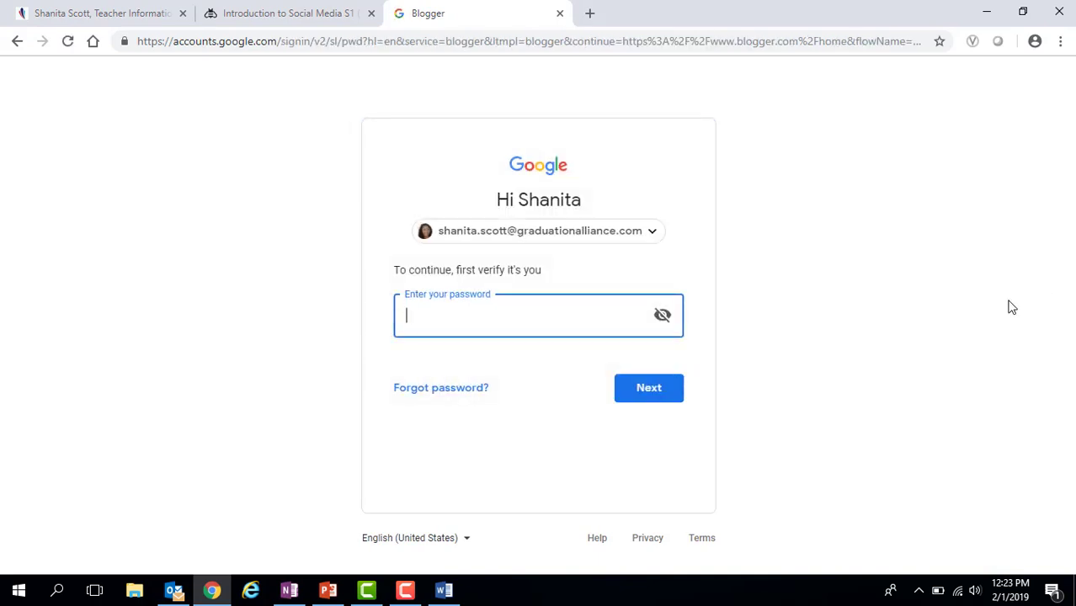
pyautogui.write('********')
pyautogui.press('Return')
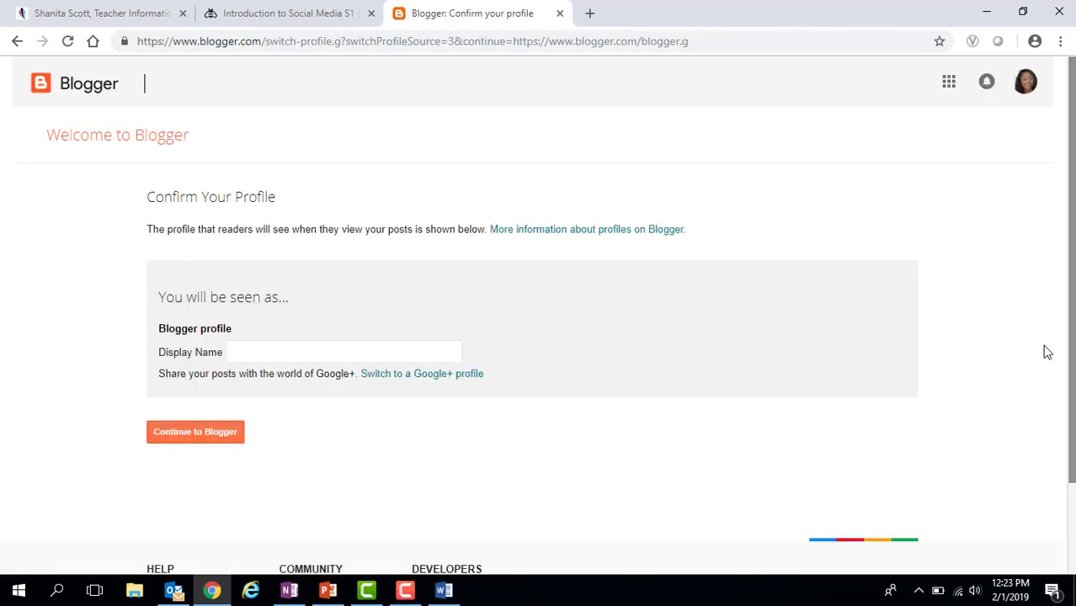
# - Enter the profile's display name, continue into Blogger, and start creating a new blog
pyautogui.click(372, 358)
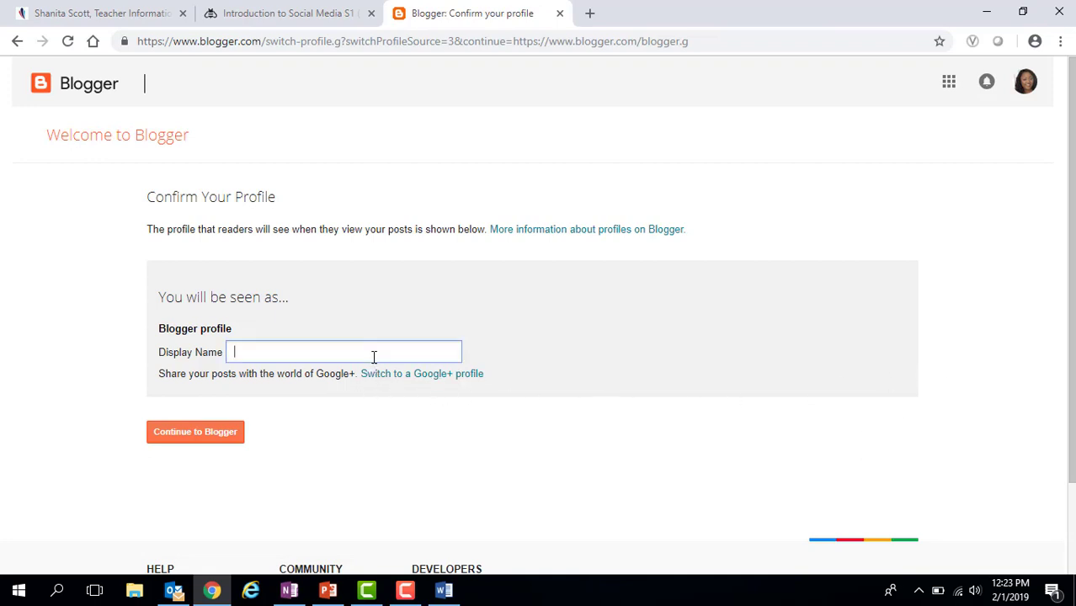
pyautogui.click(202, 433)
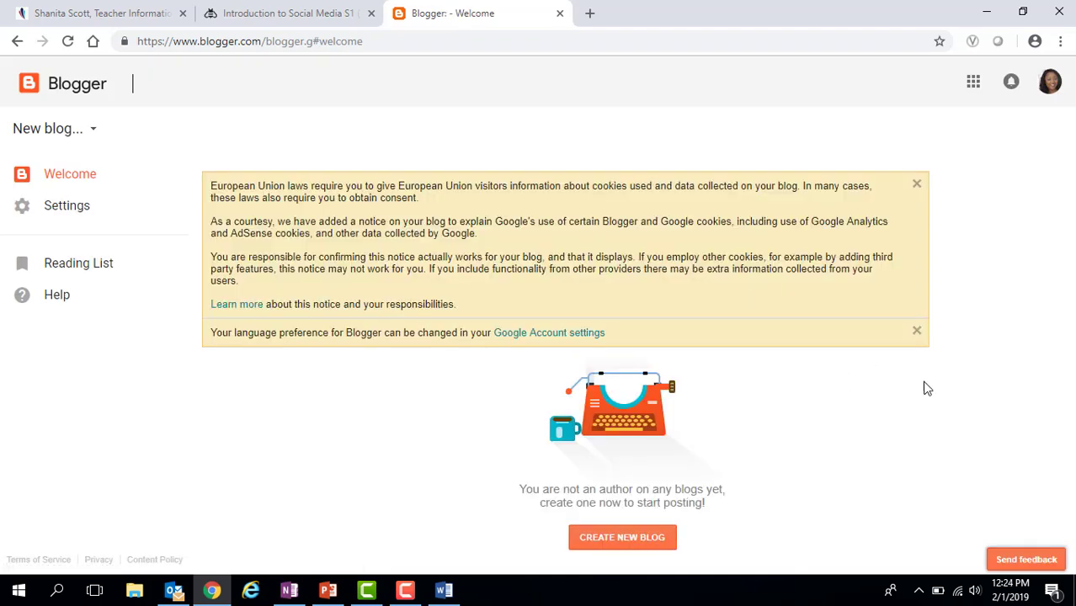
pyautogui.click(660, 548)
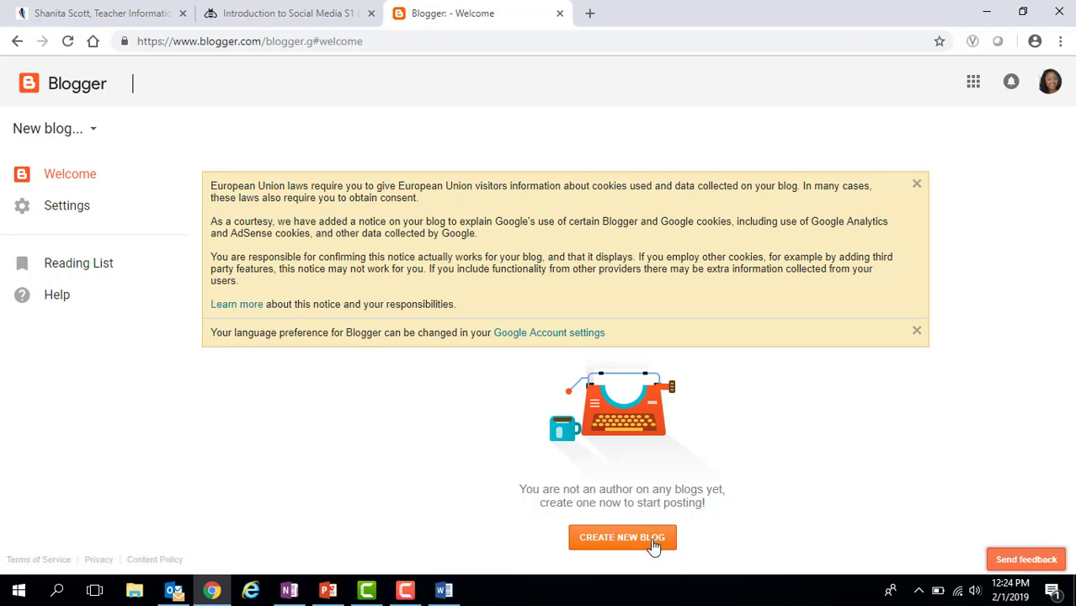
pyautogui.click(654, 545)
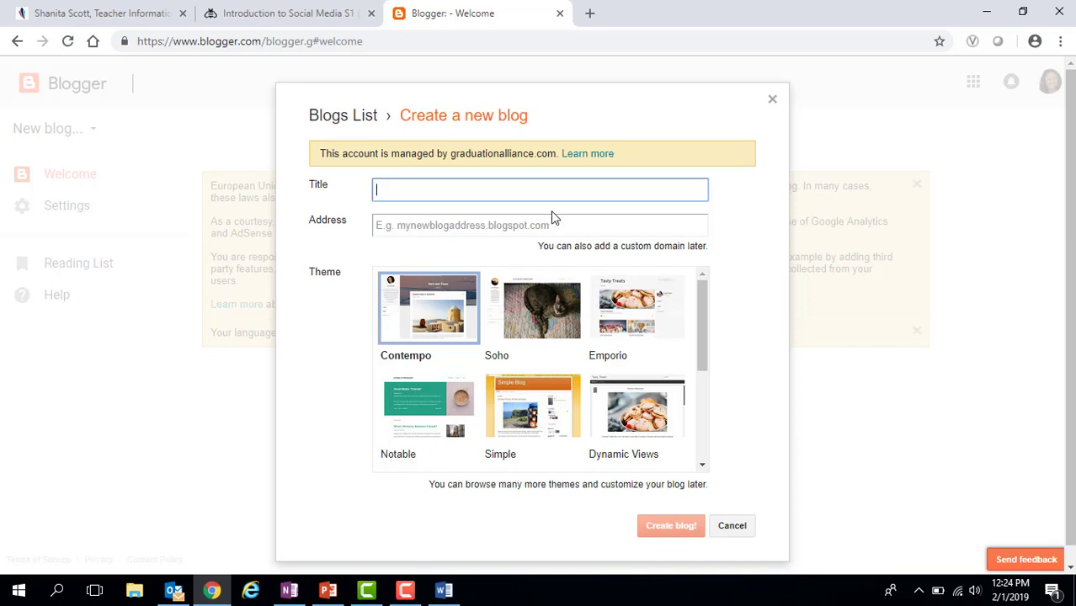
# - Title the new blog 'Sophi Naturals' and enter 'sophinaturals' as its address
pyautogui.write('Sophi Naturals')
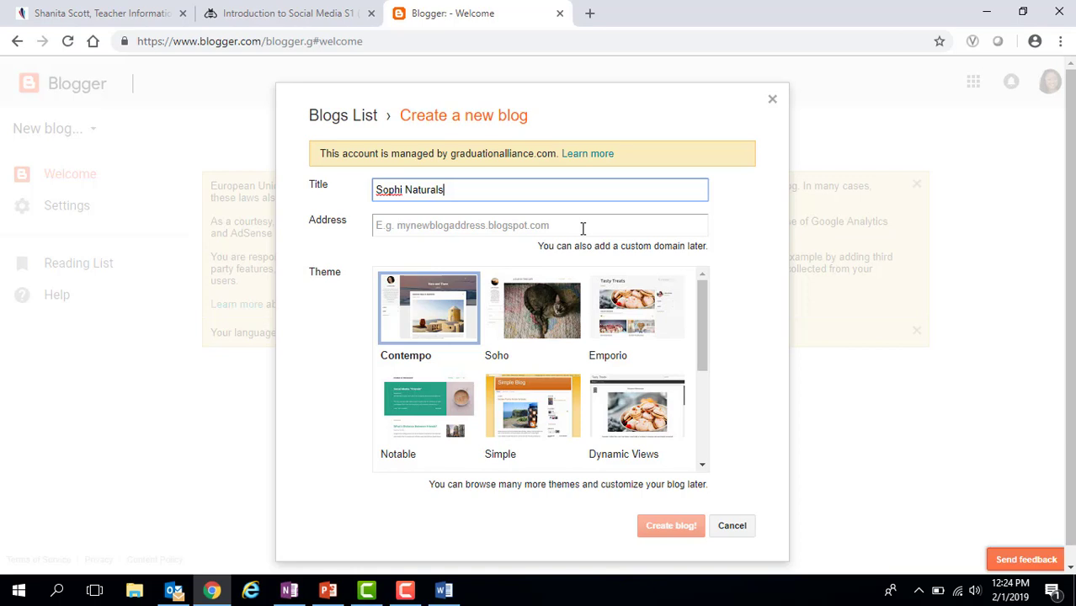
pyautogui.click(582, 228)
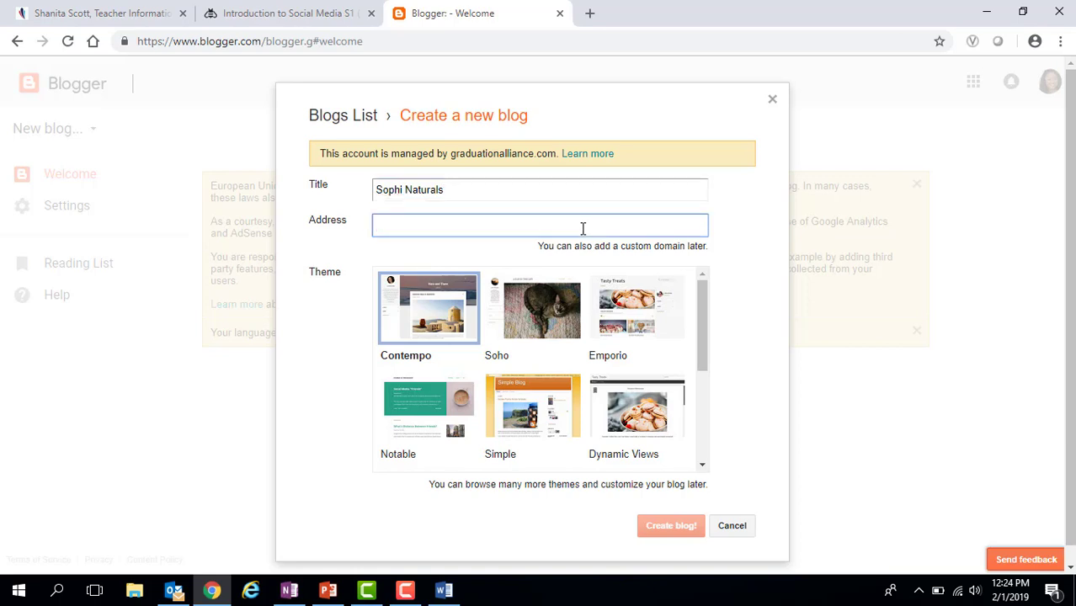
pyautogui.write('soph')
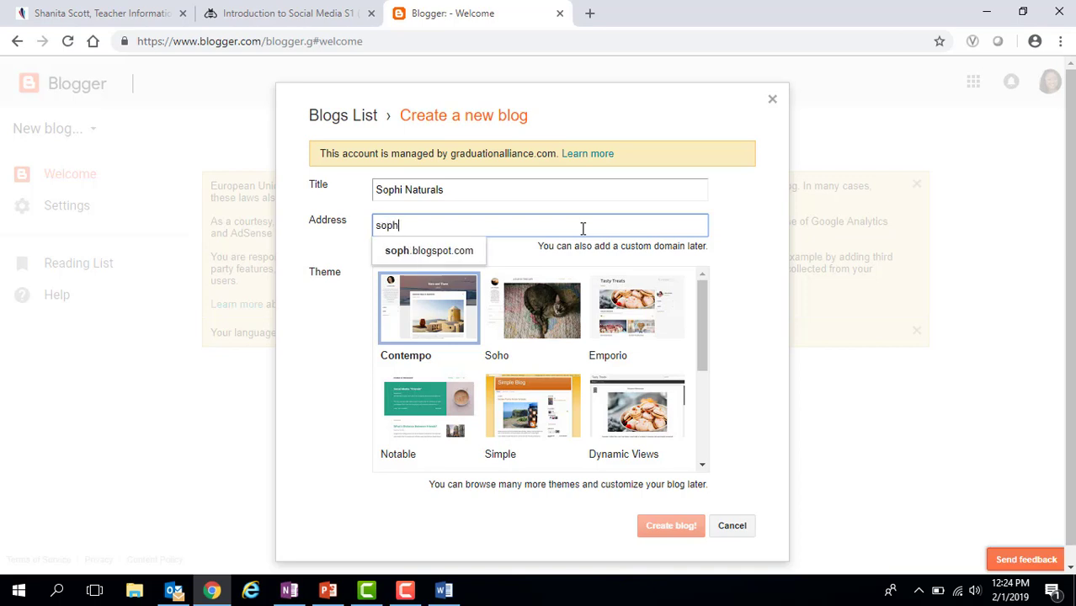
pyautogui.write('inaturals')
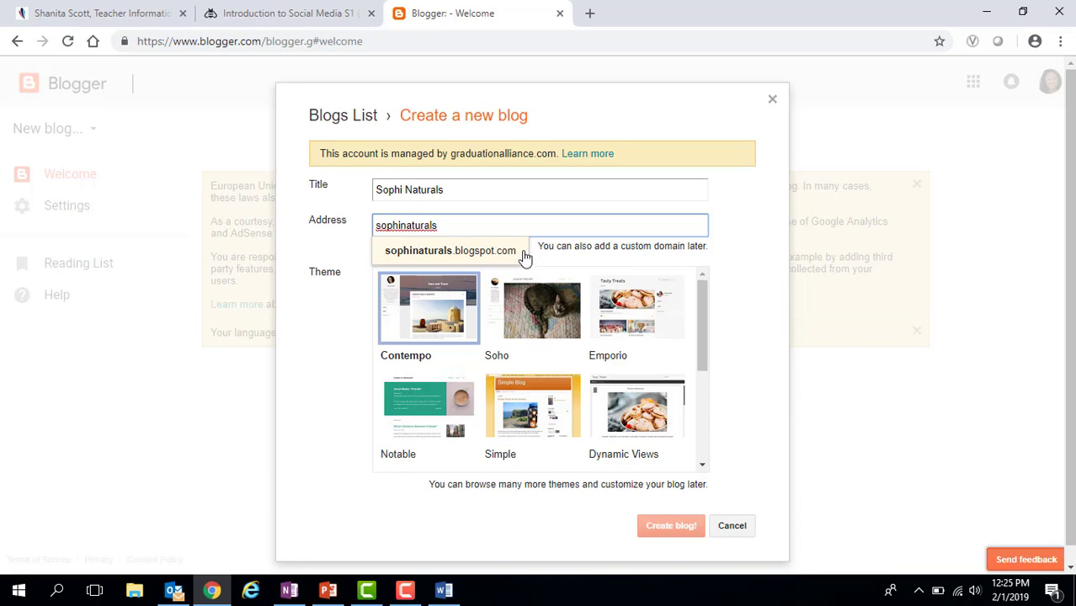
# - Accept sophinaturals.blogspot.com, pick the Notable theme, and create the blog
pyautogui.click(741, 316)
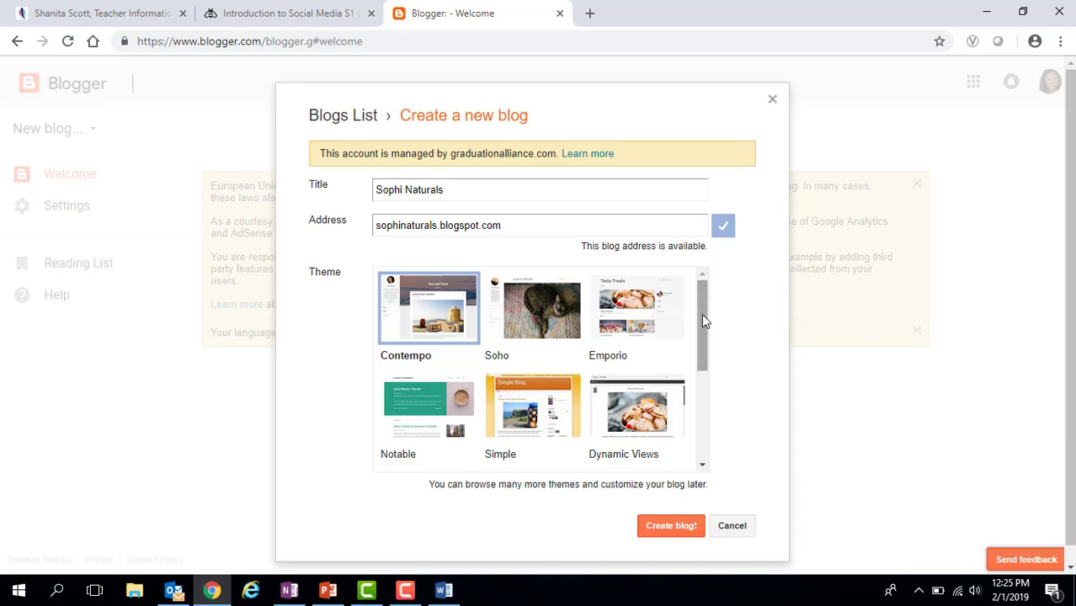
pyautogui.moveTo(702, 315); pyautogui.dragTo(682, 418)
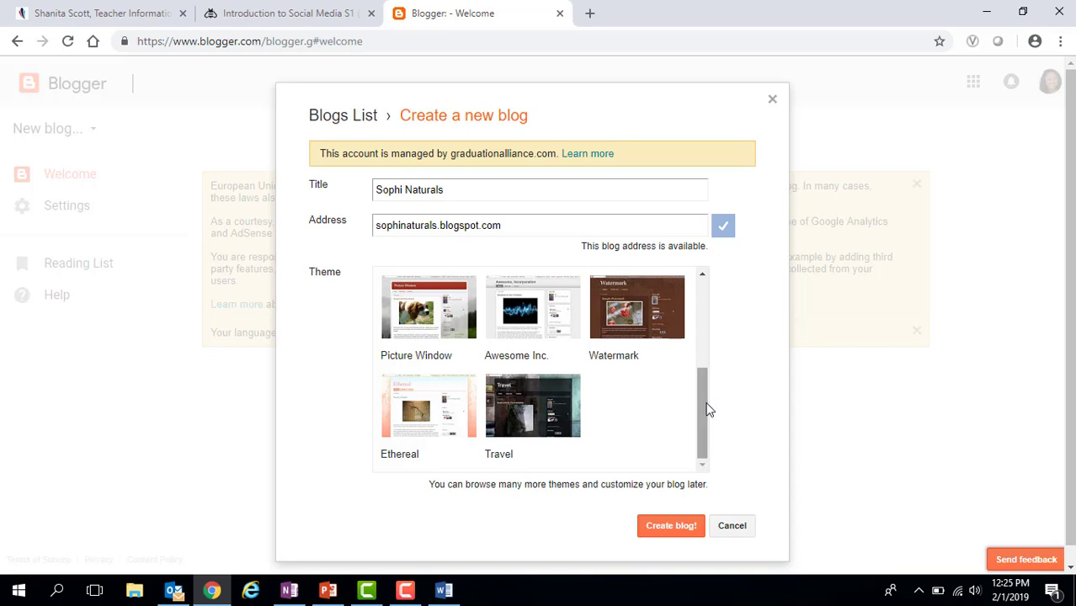
pyautogui.moveTo(700, 409); pyautogui.dragTo(714, 329)
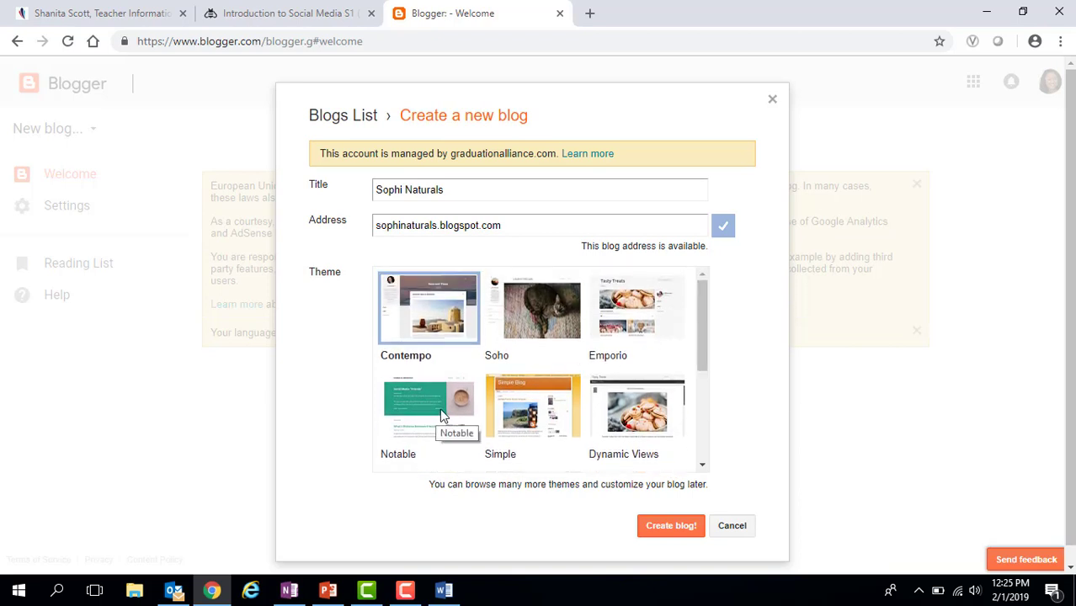
pyautogui.scroll(-1, 440, 408)
pyautogui.click(439, 347)
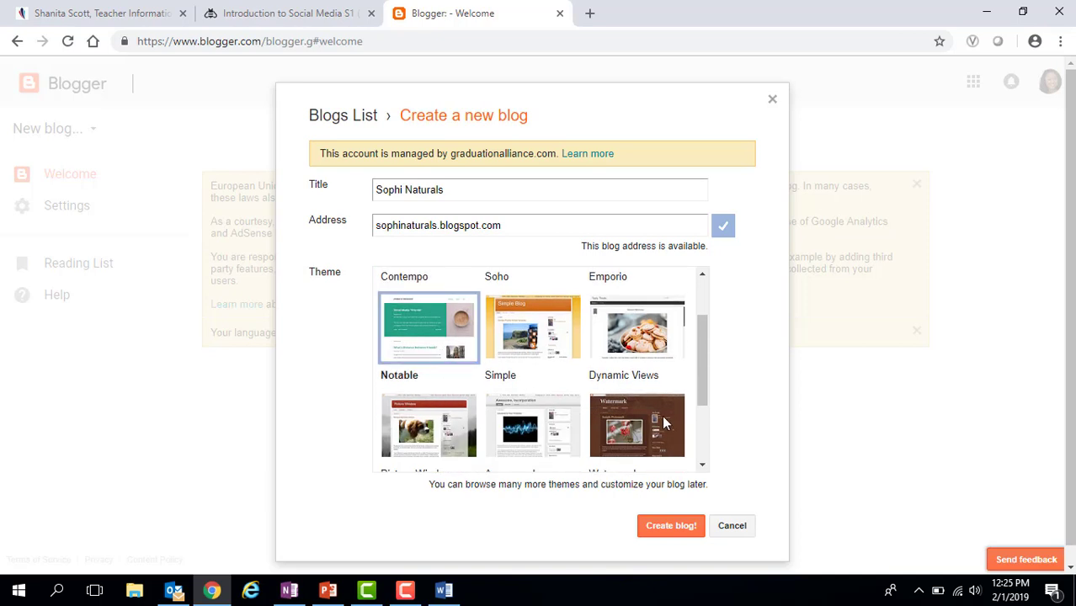
pyautogui.click(684, 527)
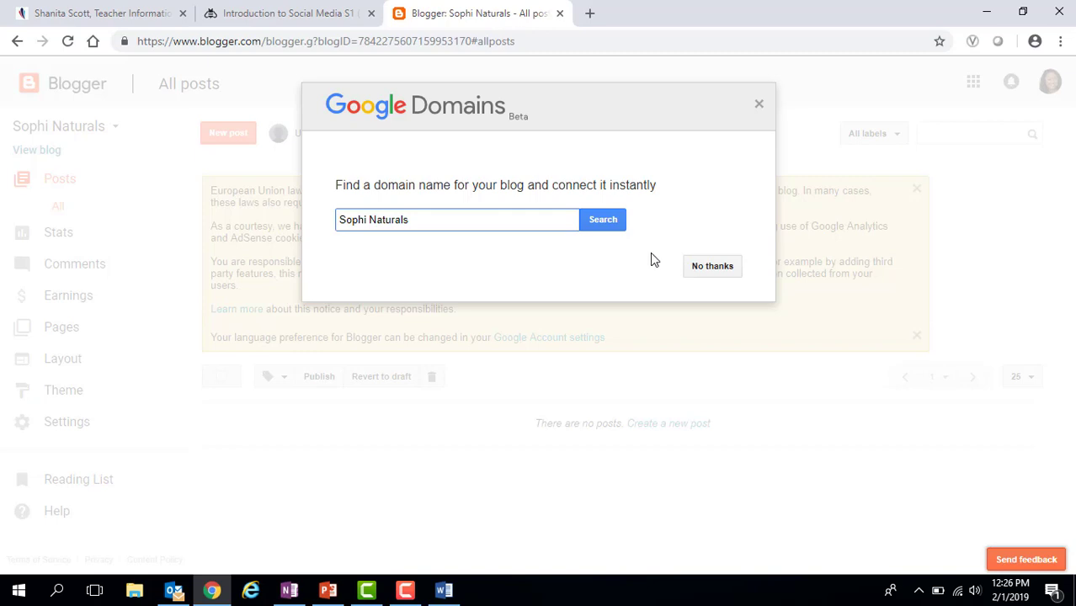
# - Decline the Google Domains offer and start a new post
pyautogui.click(713, 266)
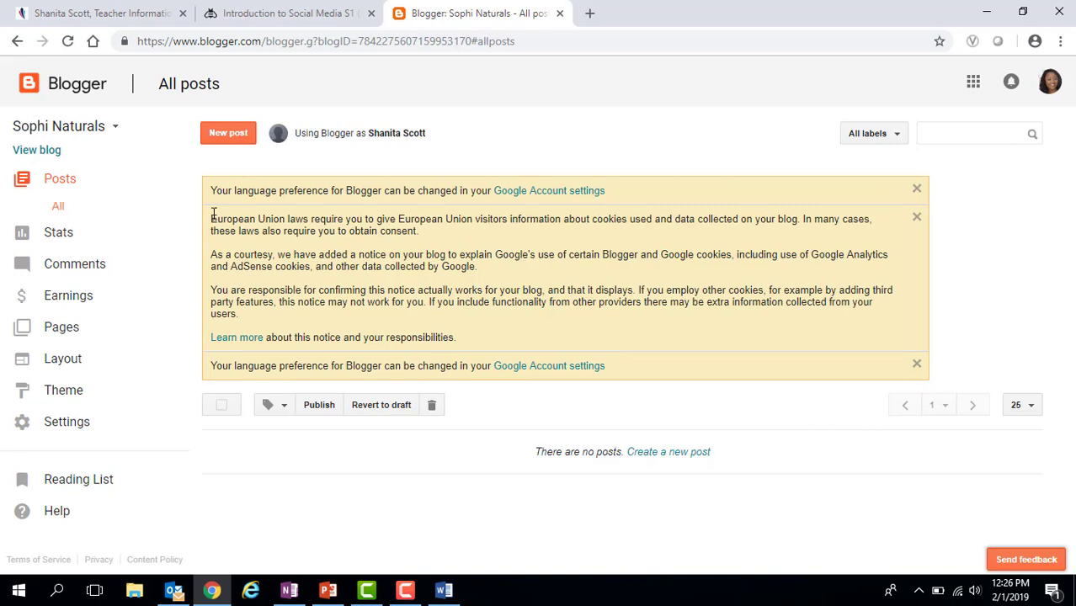
pyautogui.click(228, 134)
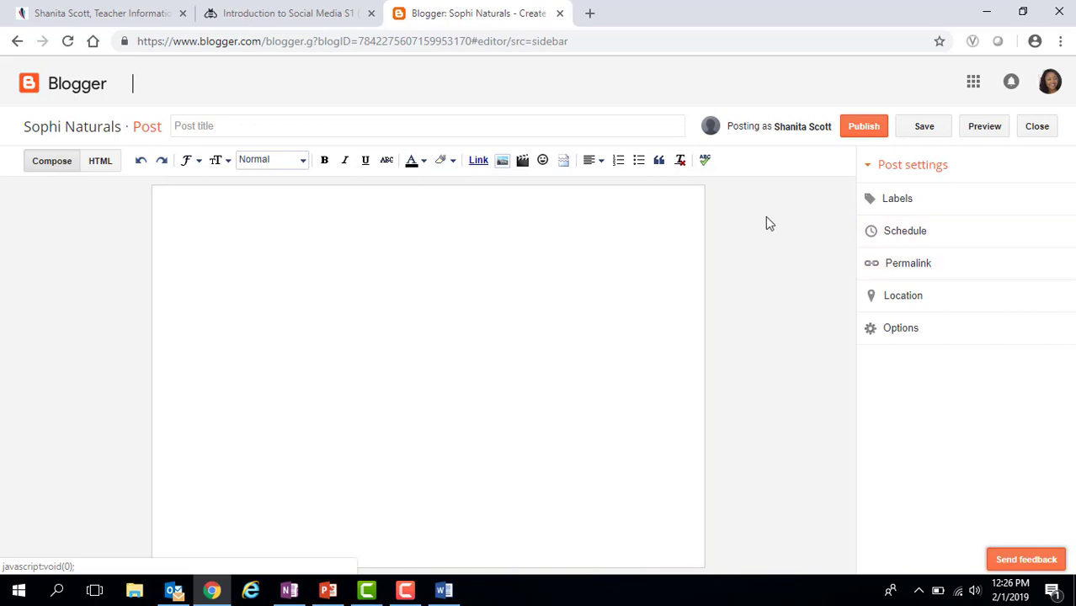
# - Title the post 'Welcome To Sophi Naturals!', then switch to Word's Blog Example document
pyautogui.click(258, 121)
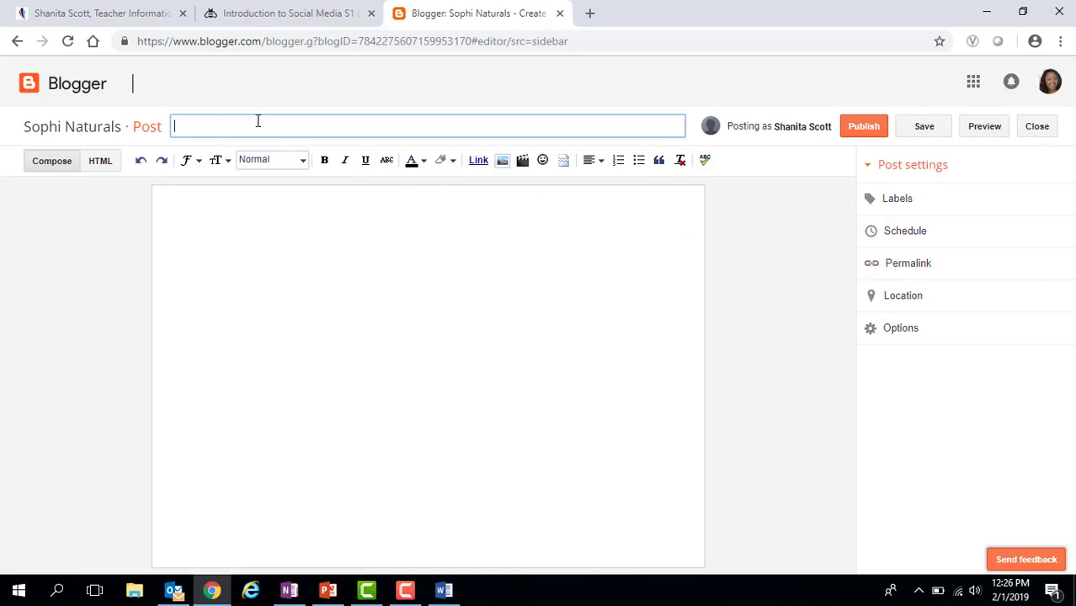
pyautogui.write('Welcome To Sophi Naturals!')
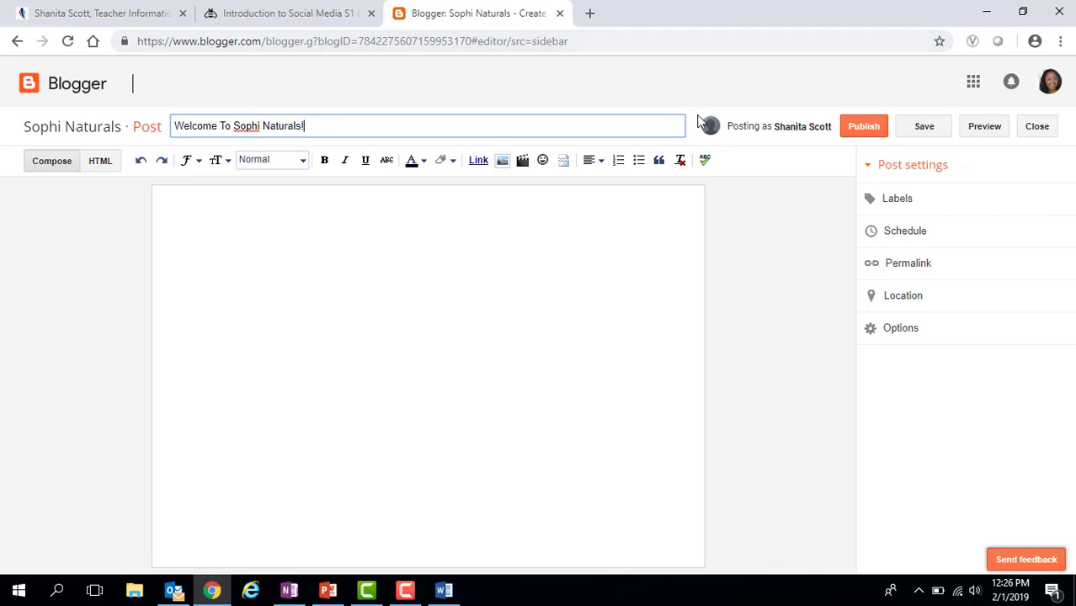
pyautogui.click(567, 225)
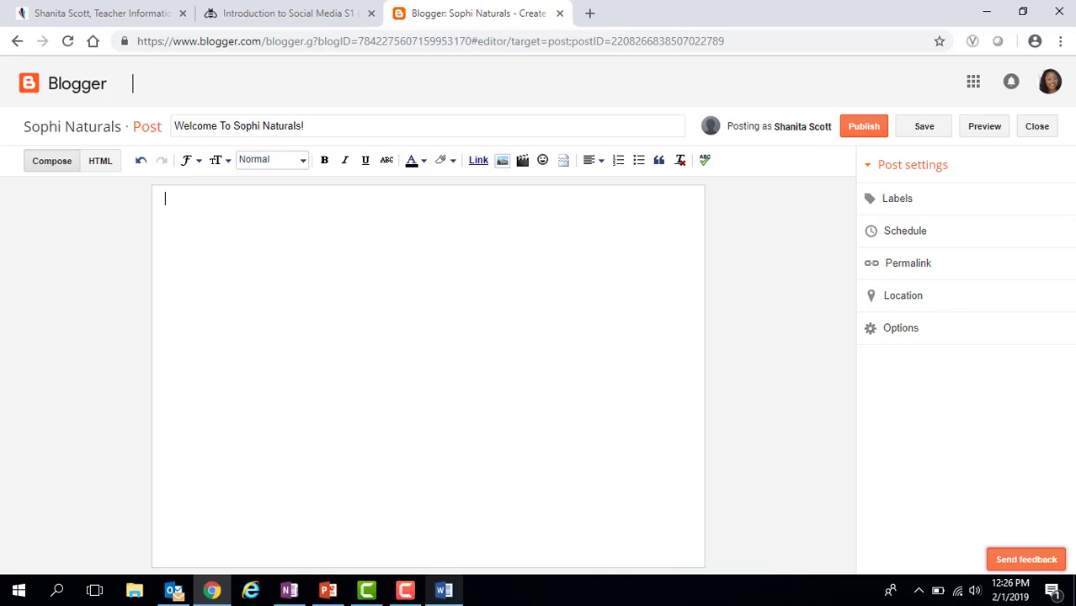
pyautogui.click(444, 590)
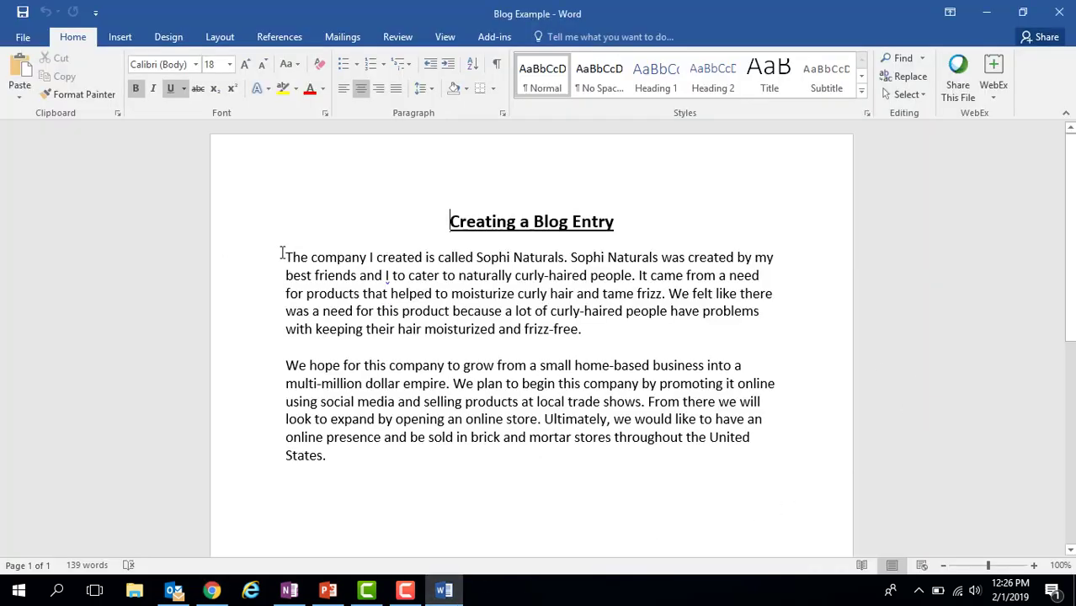
# - Copy both body paragraphs from the Word document and return to the Blogger editor
pyautogui.moveTo(287, 259); pyautogui.dragTo(776, 449)
pyautogui.rightClick(657, 419)
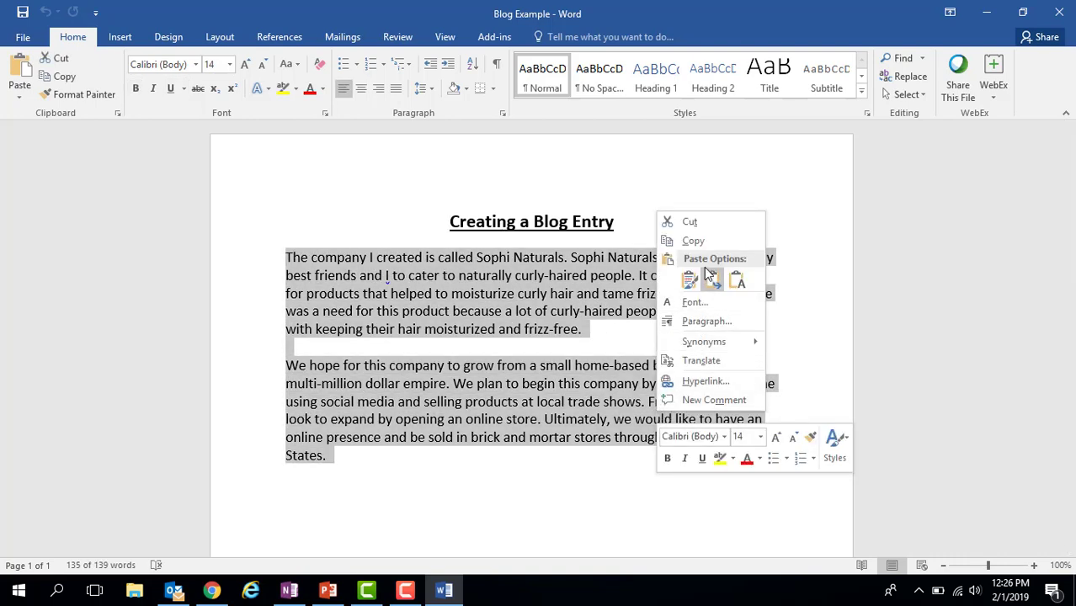
pyautogui.click(693, 241)
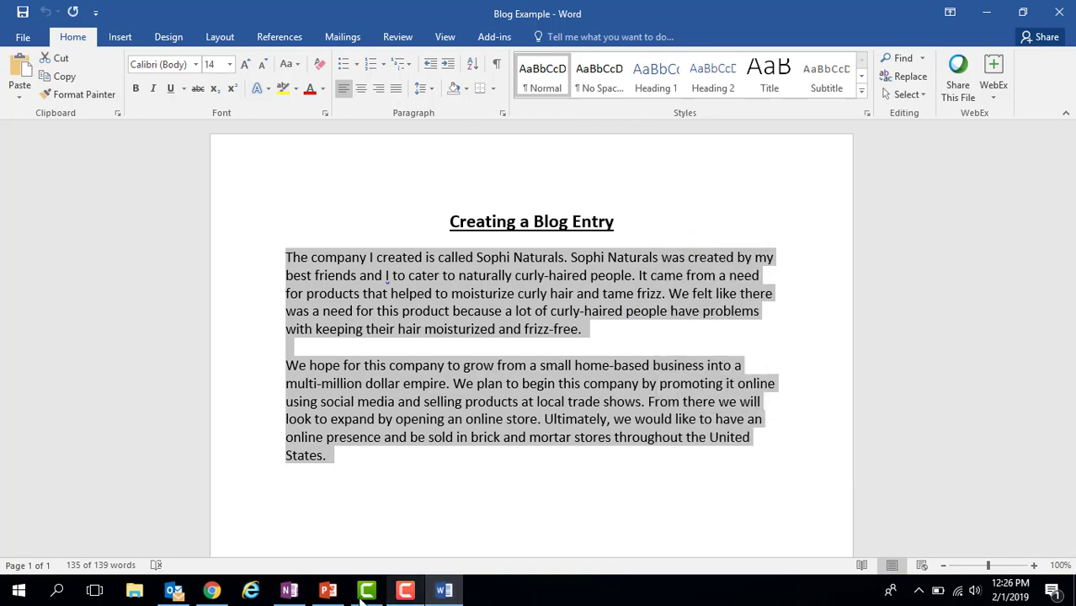
pyautogui.click(211, 590)
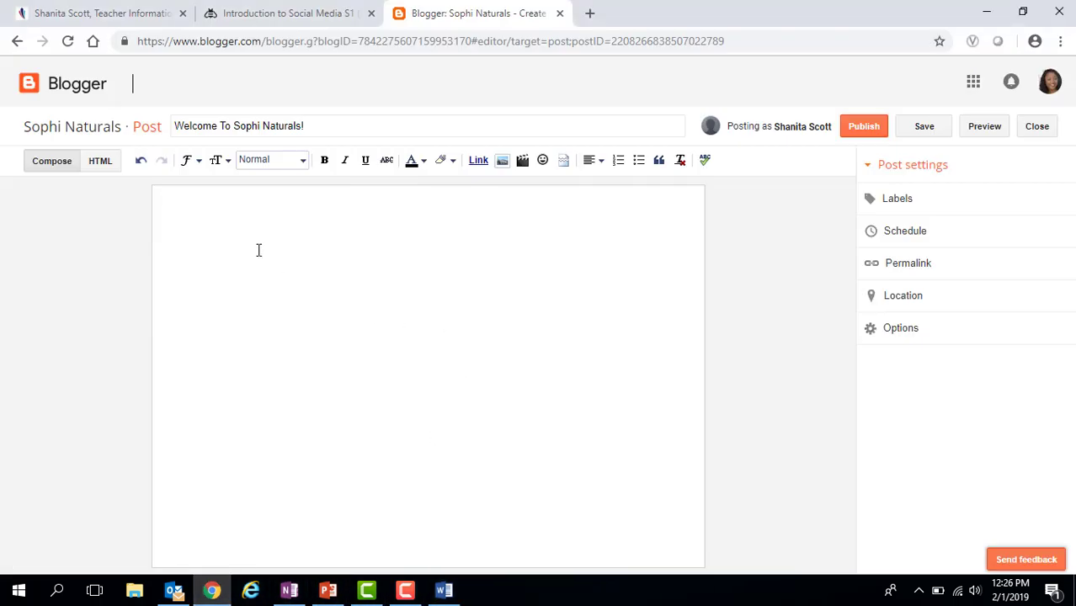
# - Paste the two copied Sophi Naturals paragraphs into the empty post body
pyautogui.rightClick(182, 203)
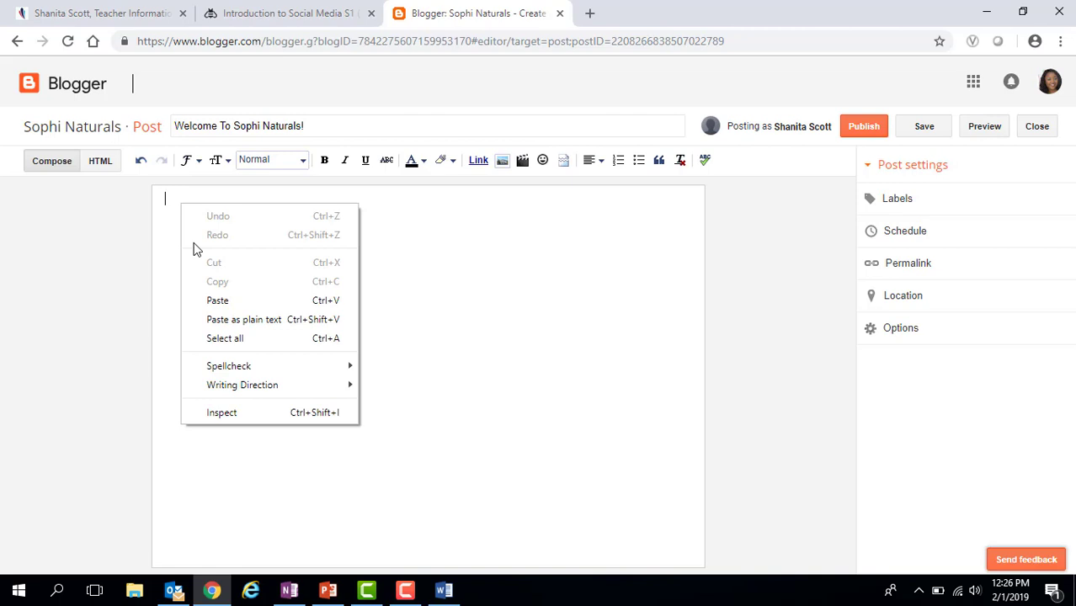
pyautogui.click(217, 301)
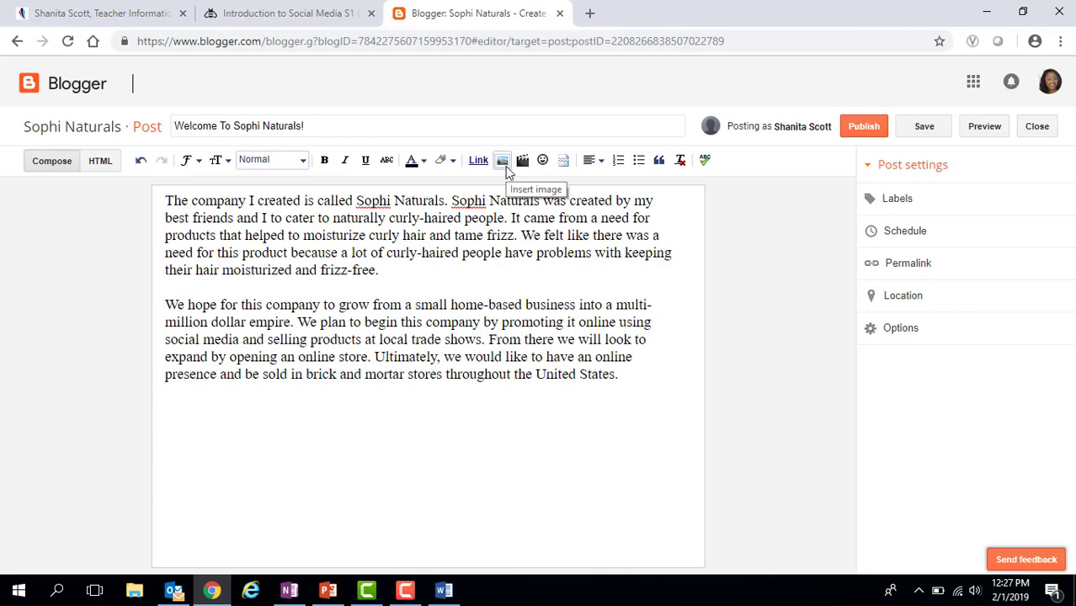
# - Insert the photo from the Google Album Archive's Profile photos album at the top of the post
pyautogui.click(504, 162)
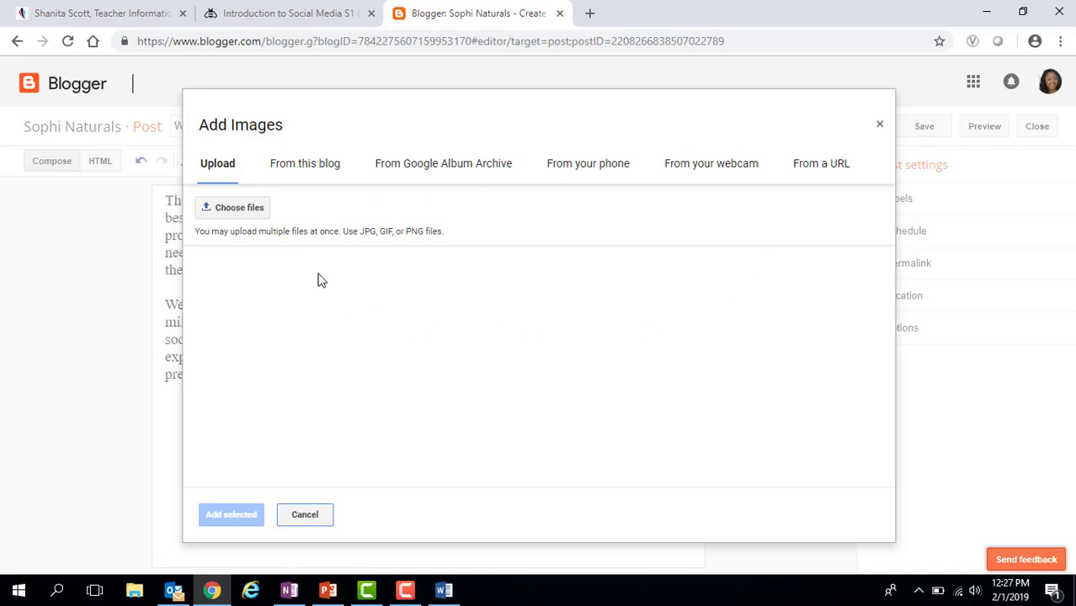
pyautogui.click(295, 173)
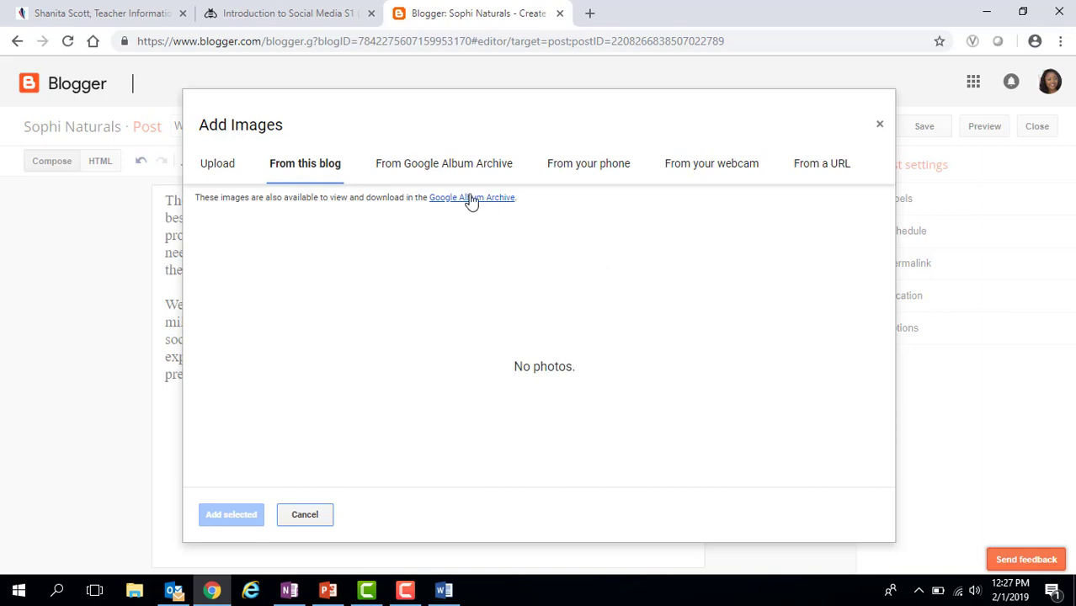
pyautogui.click(446, 175)
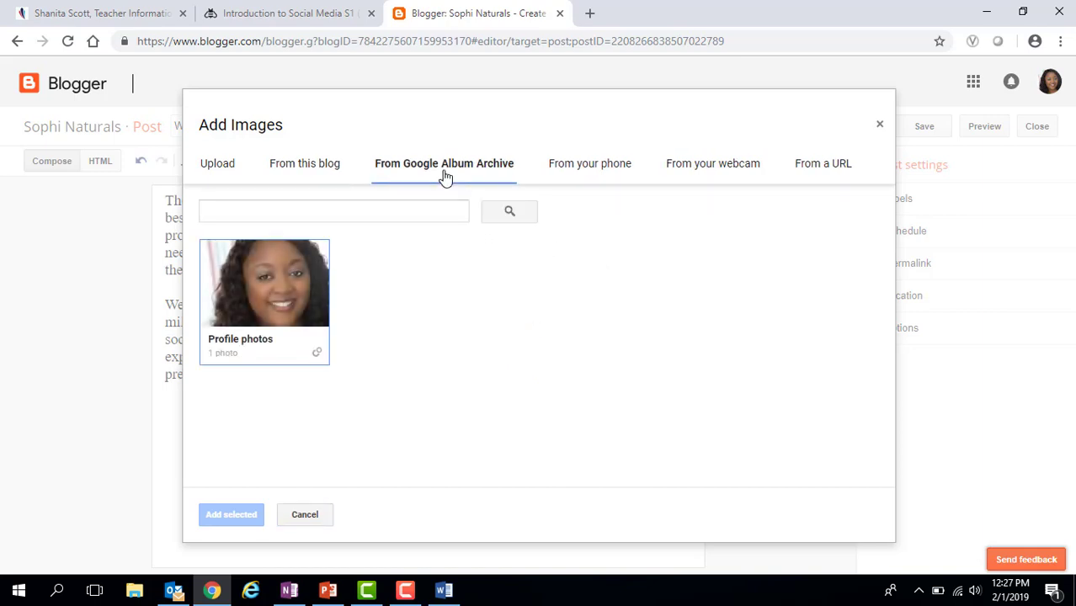
pyautogui.click(272, 291)
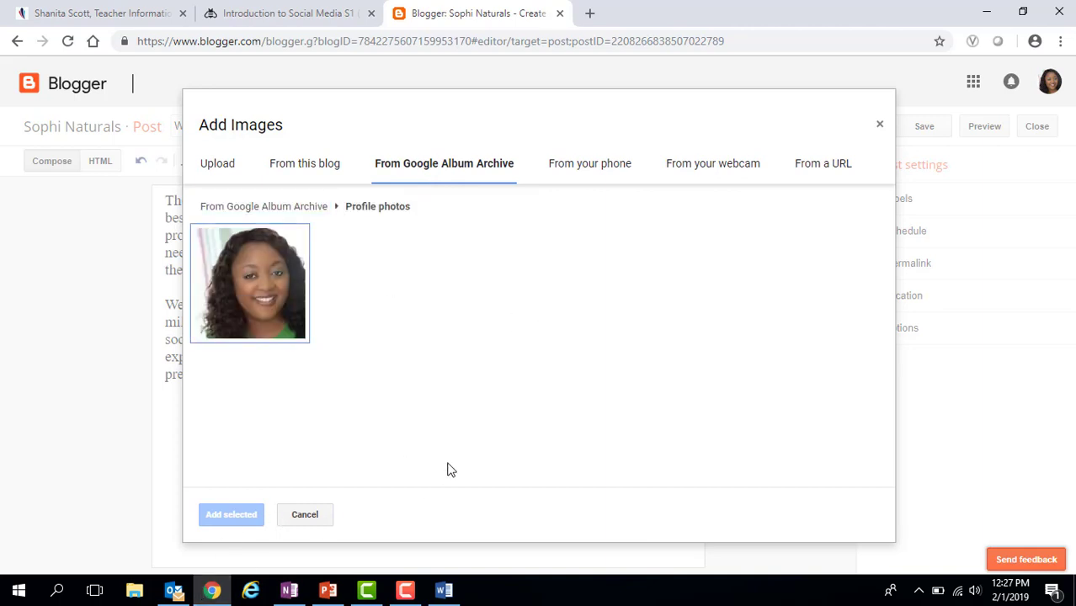
pyautogui.click(248, 312)
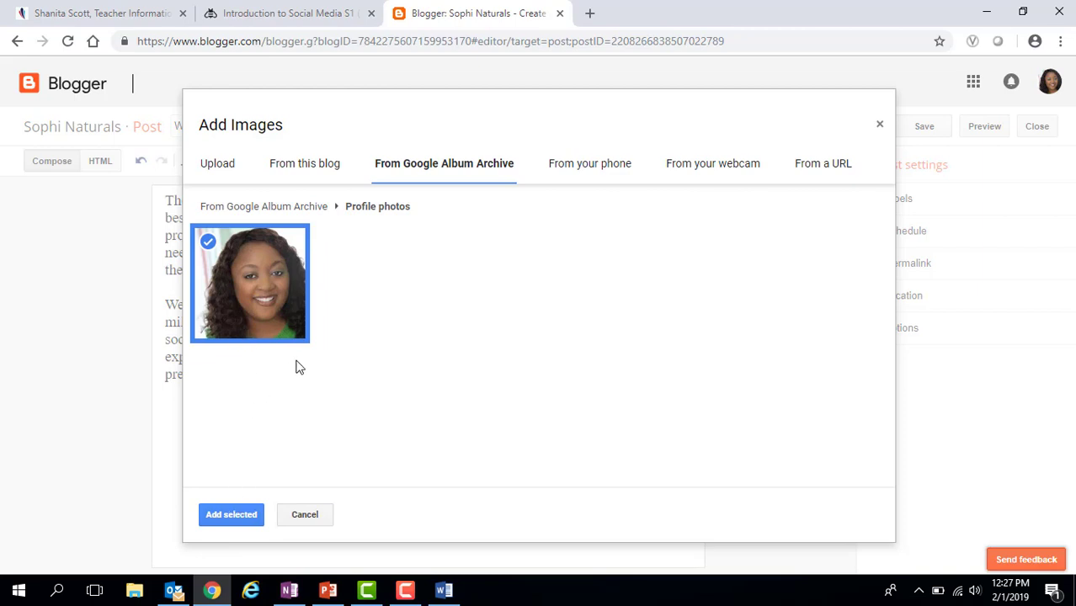
pyautogui.click(262, 275)
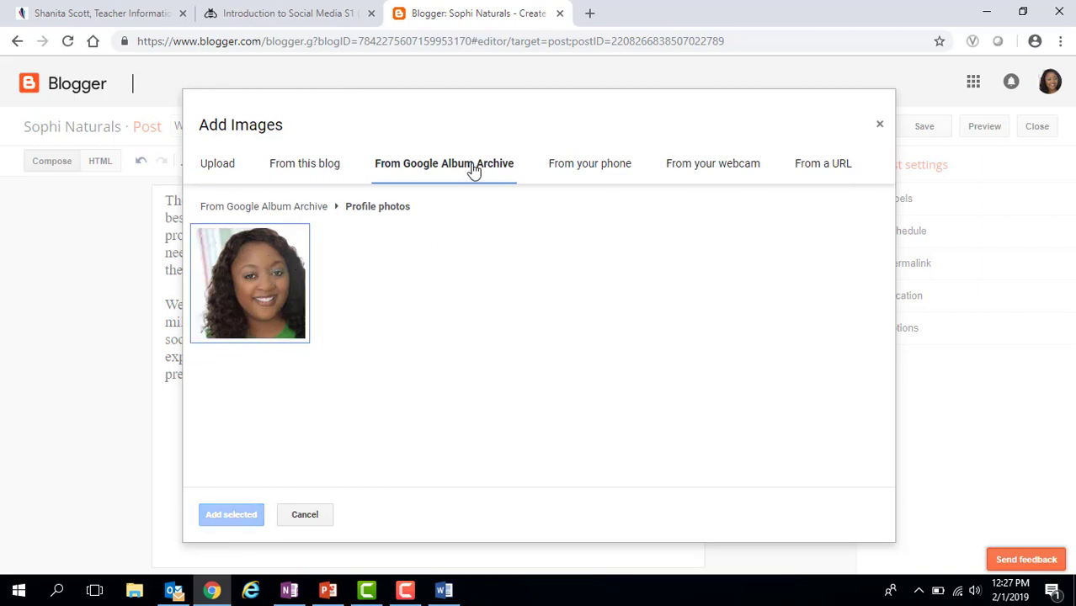
pyautogui.click(305, 297)
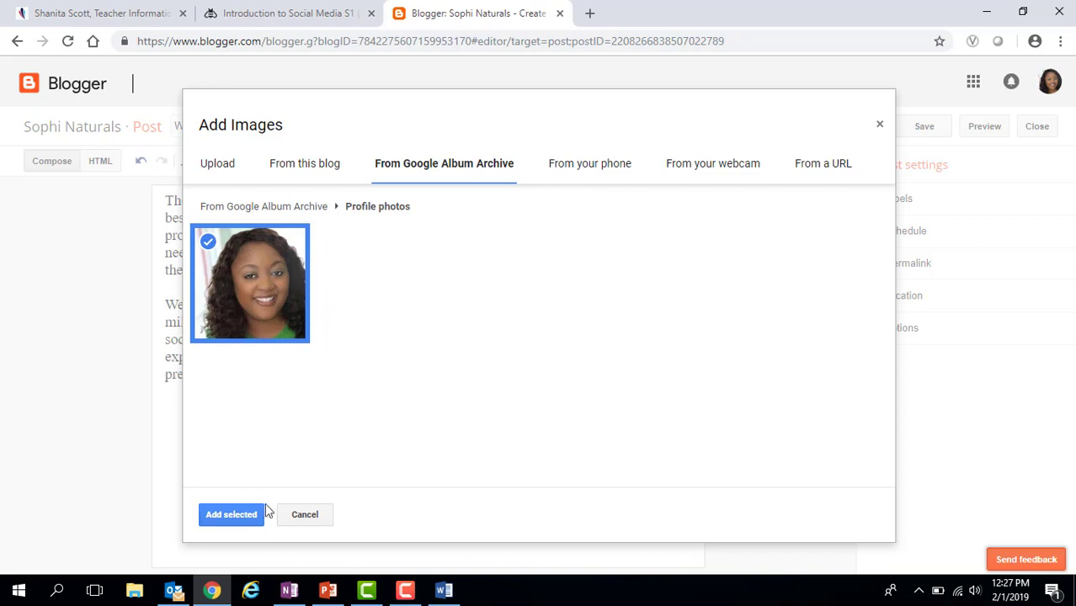
pyautogui.click(218, 515)
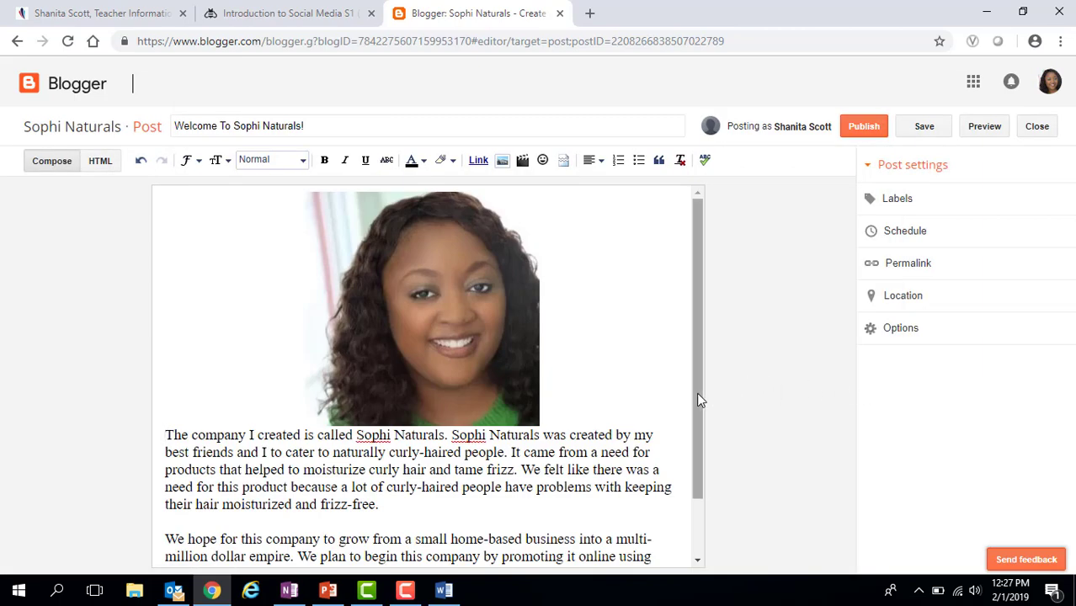
# - Add a blank line directly below the profile photo
pyautogui.moveTo(696, 392)
pyautogui.mouseDown()
pyautogui.moveTo(692, 478)
pyautogui.moveTo(708, 380)
pyautogui.mouseUp()
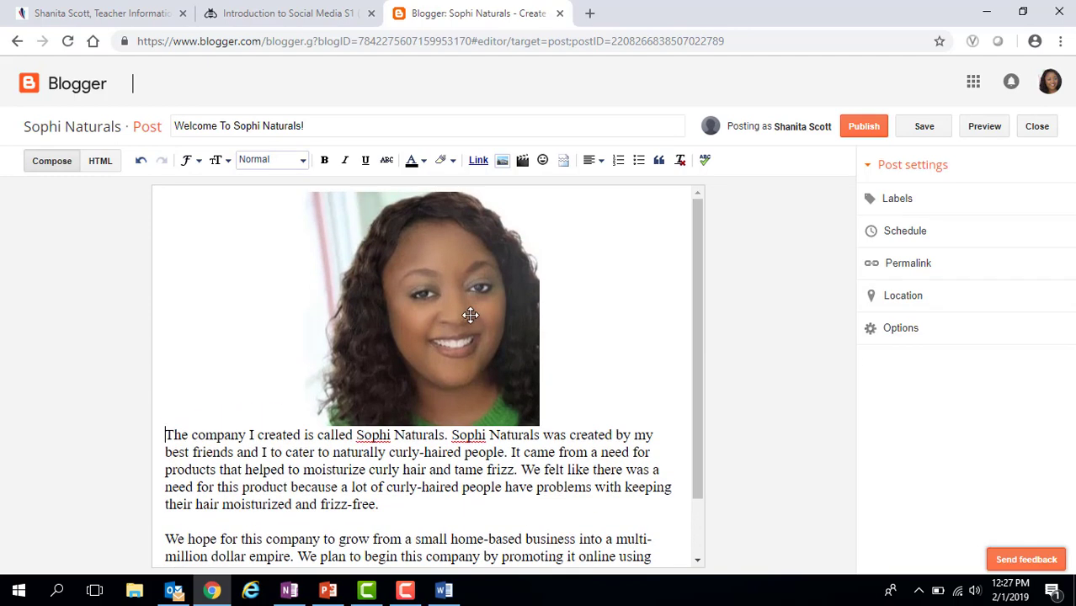
pyautogui.click(594, 410)
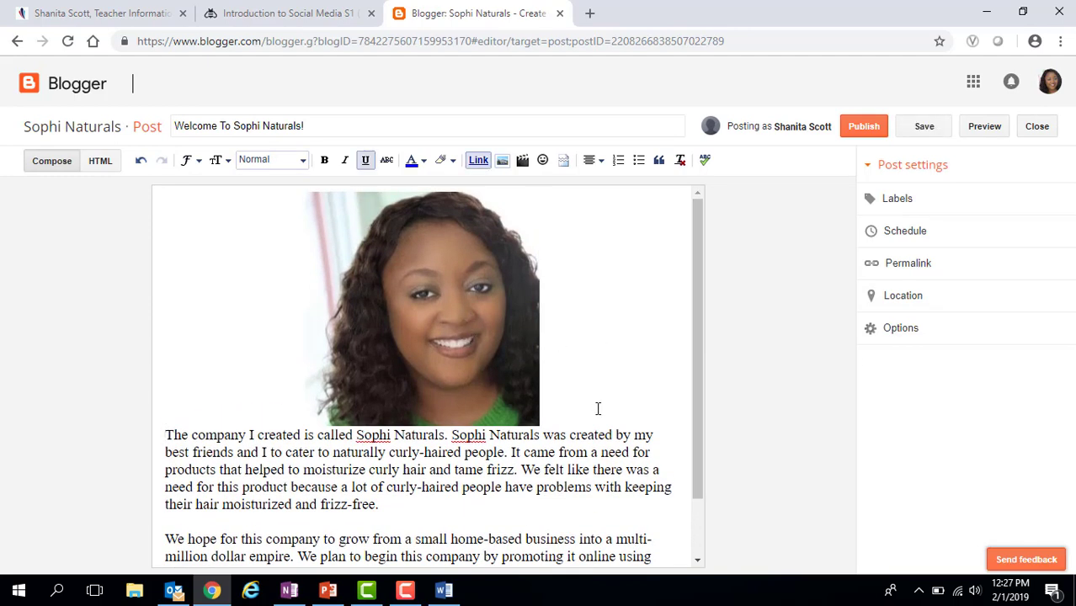
pyautogui.press('Return')
pyautogui.moveTo(700, 384); pyautogui.dragTo(709, 285)
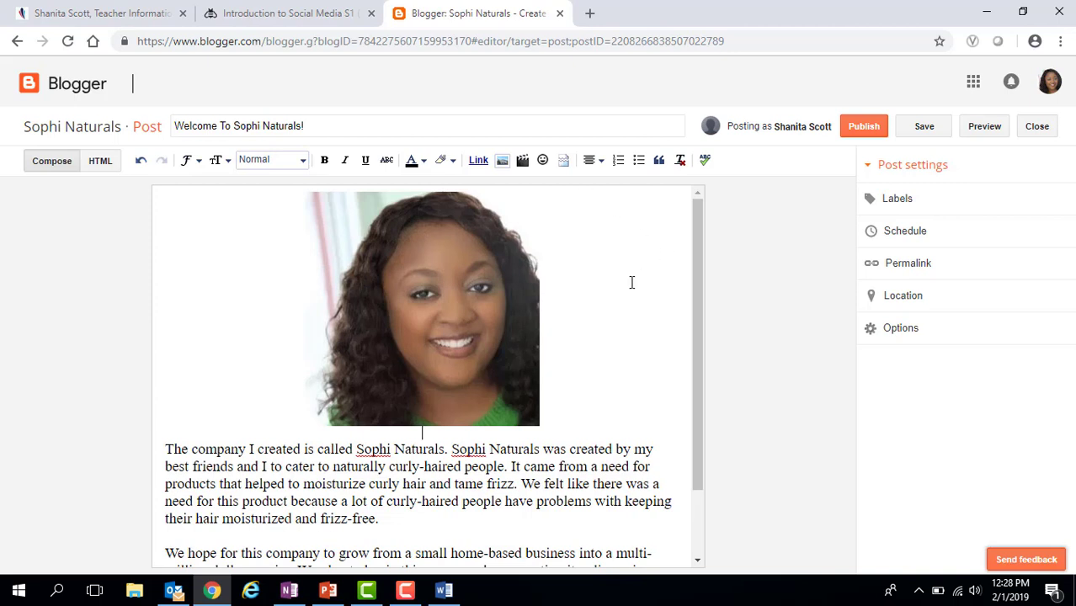
# - Try bolding 'To Sophi Naturals!' in the post title, then deselect it
pyautogui.moveTo(304, 126); pyautogui.dragTo(163, 126)
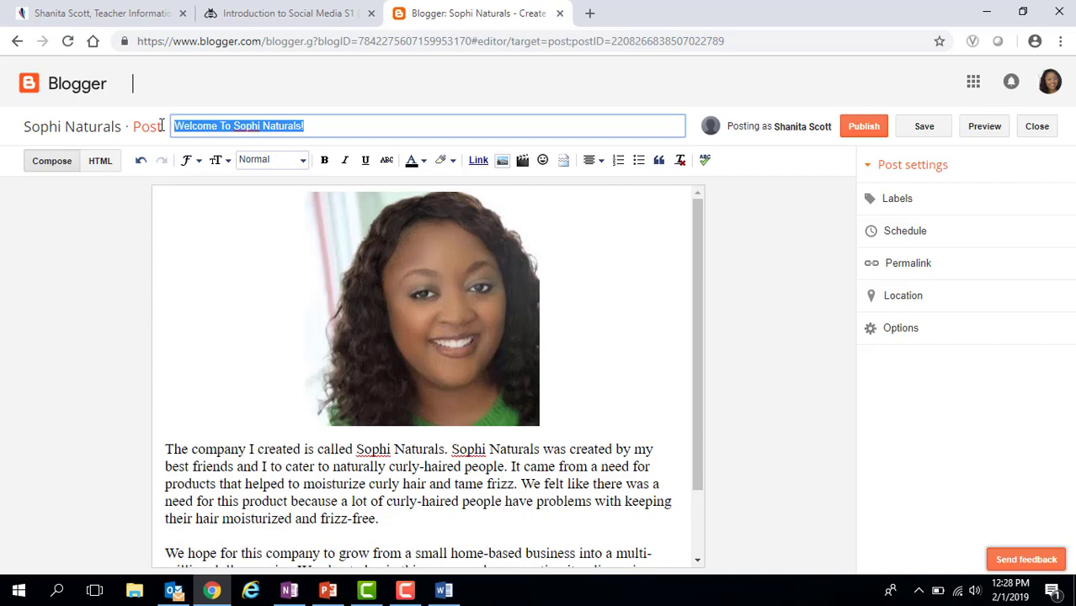
pyautogui.click(320, 168)
pyautogui.click(330, 130)
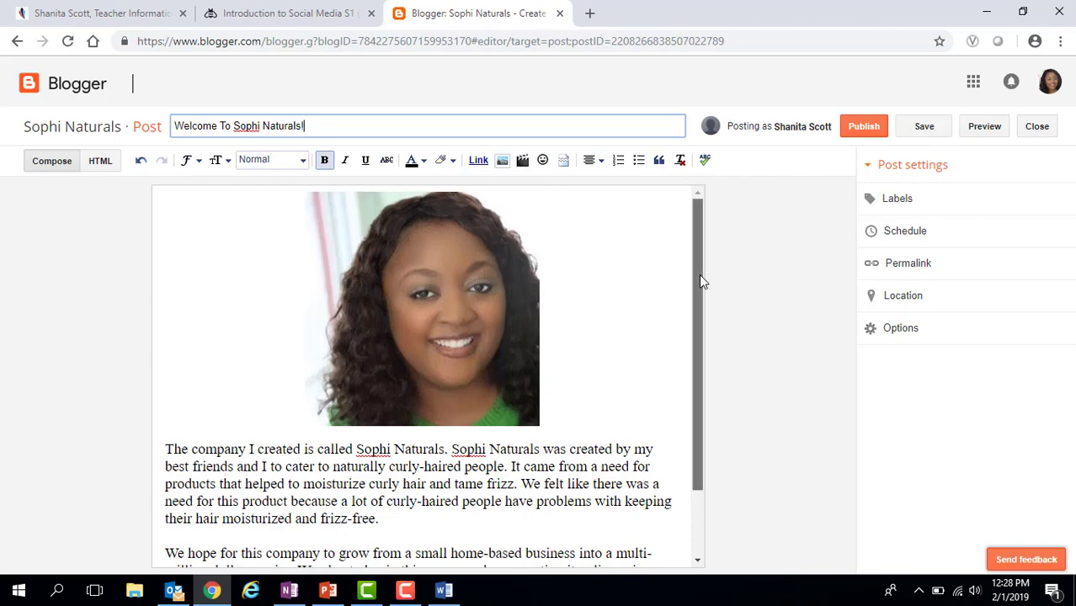
pyautogui.moveTo(699, 278); pyautogui.dragTo(709, 187)
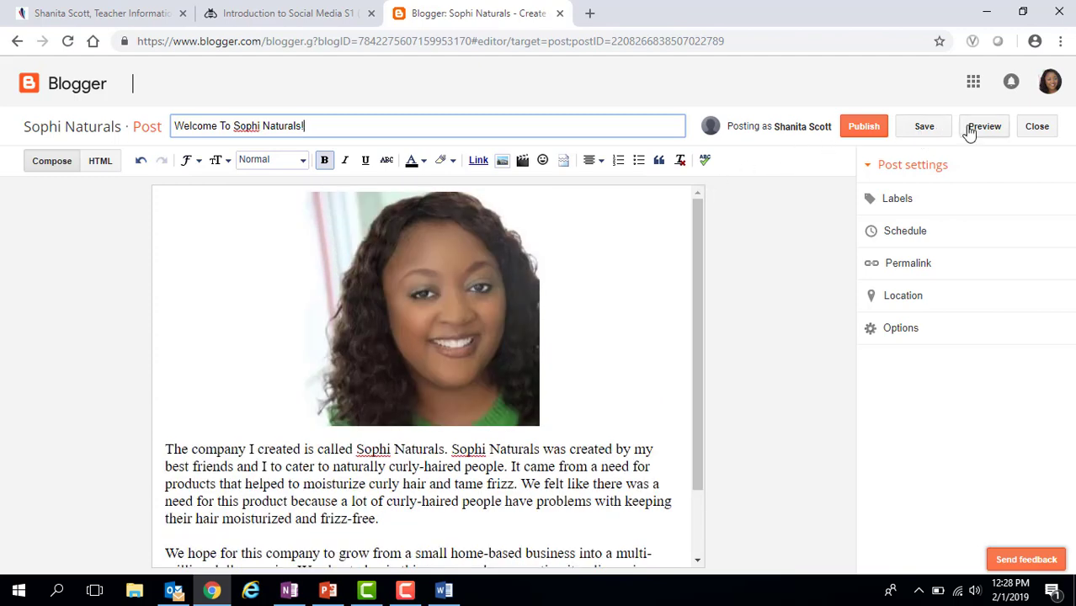
# - Save the Welcome post draft and review it in the reader preview before returning to the editor
pyautogui.click(926, 131)
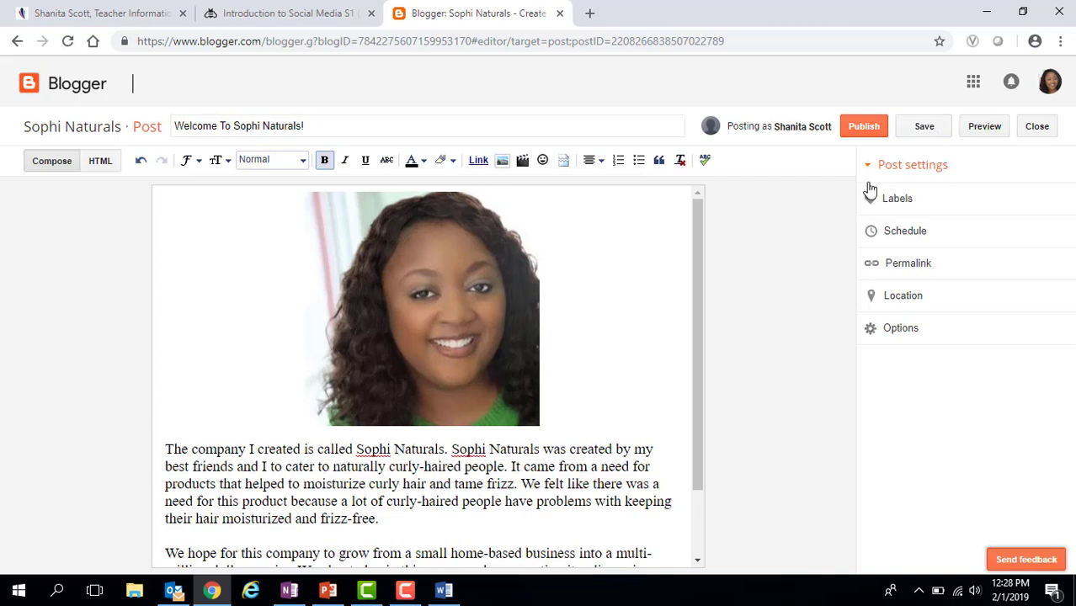
pyautogui.click(985, 127)
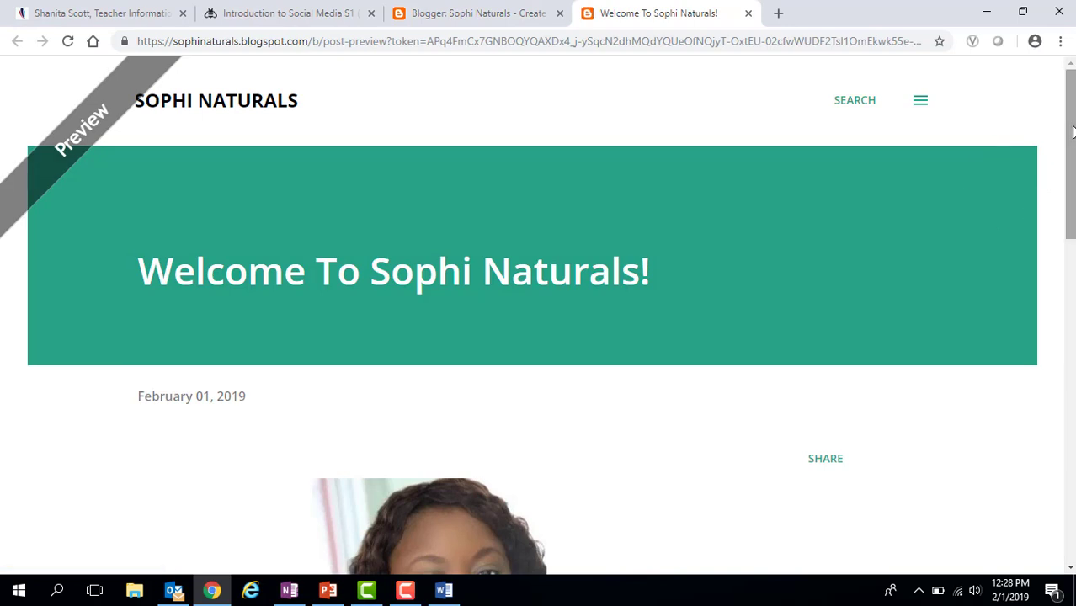
pyautogui.moveTo(1071, 130)
pyautogui.mouseDown()
pyautogui.moveTo(1071, 397)
pyautogui.moveTo(1071, 132)
pyautogui.moveTo(1071, 361)
pyautogui.moveTo(1071, 143)
pyautogui.mouseUp()
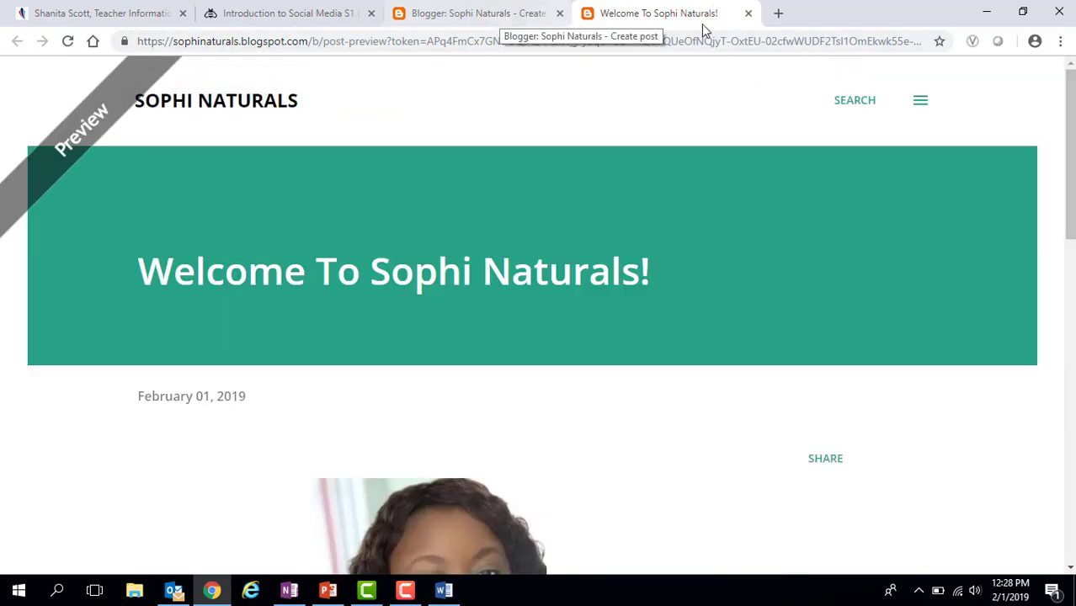
pyautogui.click(748, 14)
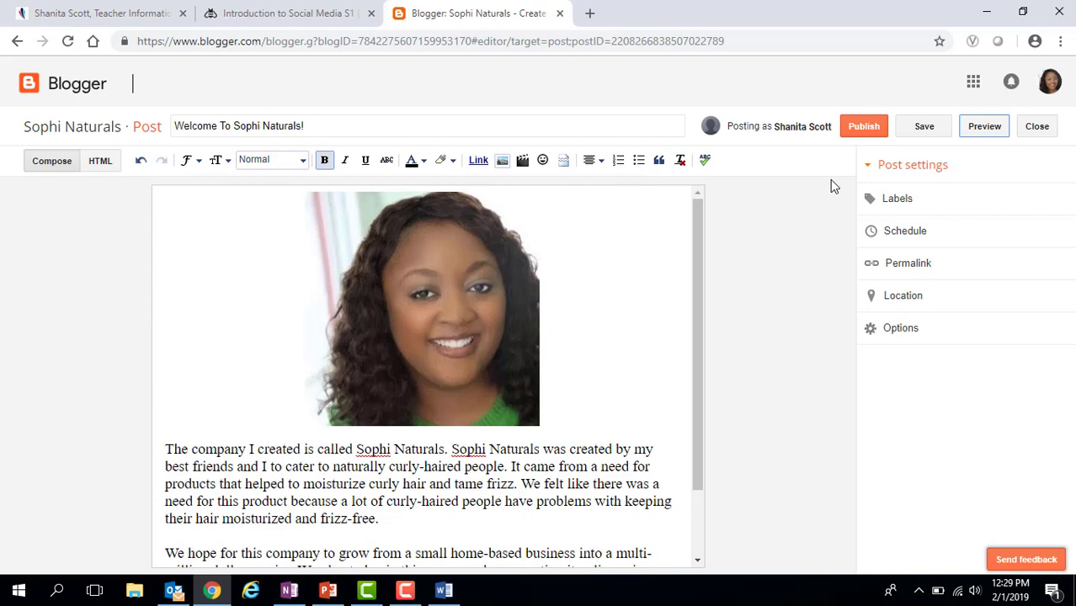
# - Publish 'Welcome To Sophi Naturals!' and view it on the live sophinaturals.blogspot.com homepage
pyautogui.click(876, 139)
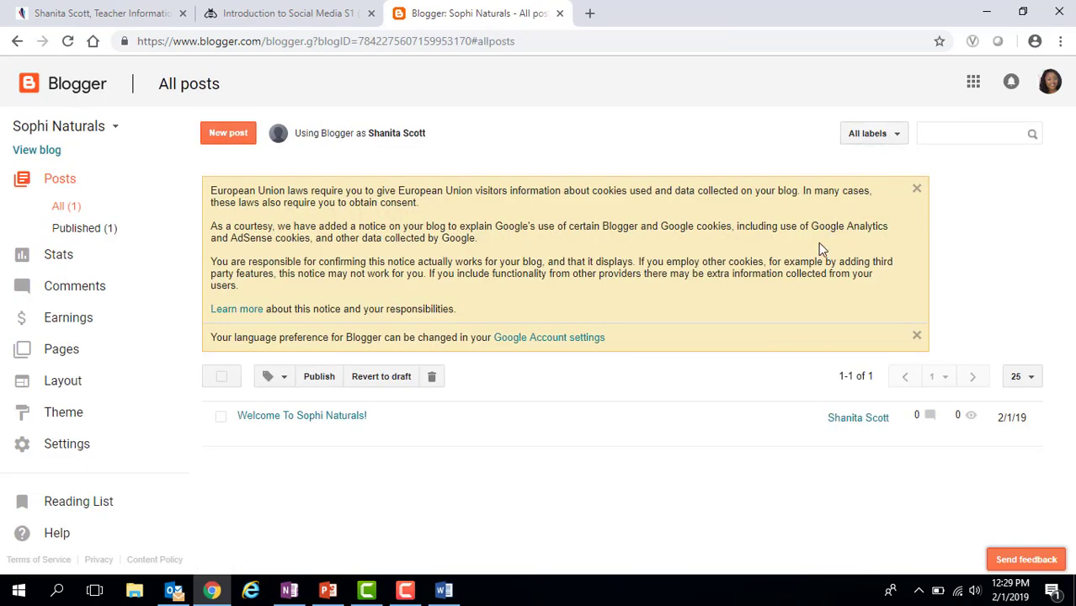
pyautogui.click(38, 153)
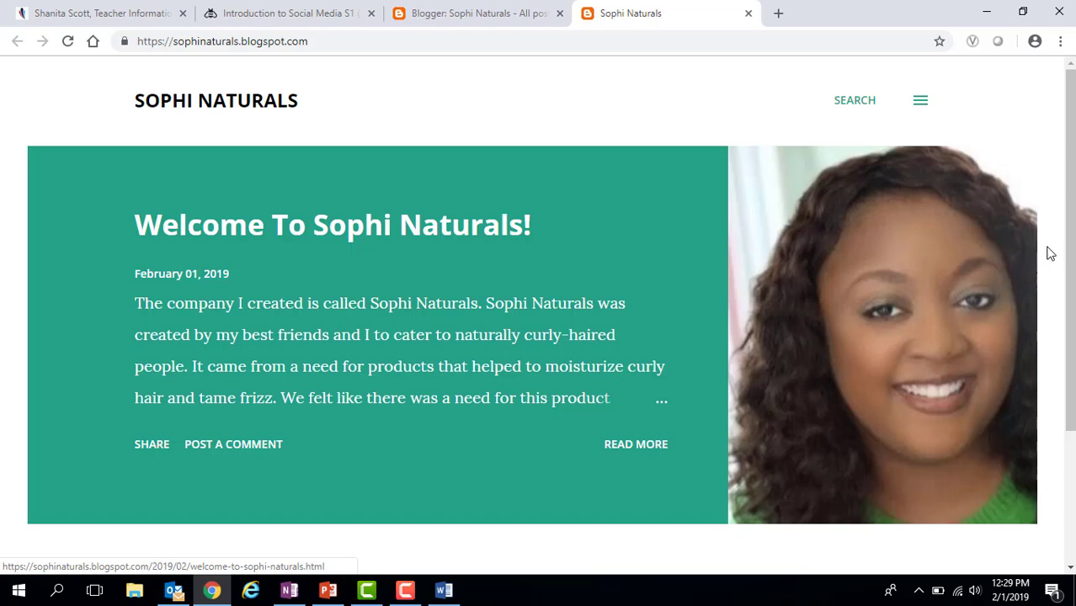
pyautogui.moveTo(1068, 219); pyautogui.dragTo(1065, 348)
pyautogui.scroll(3, 1068, 337)
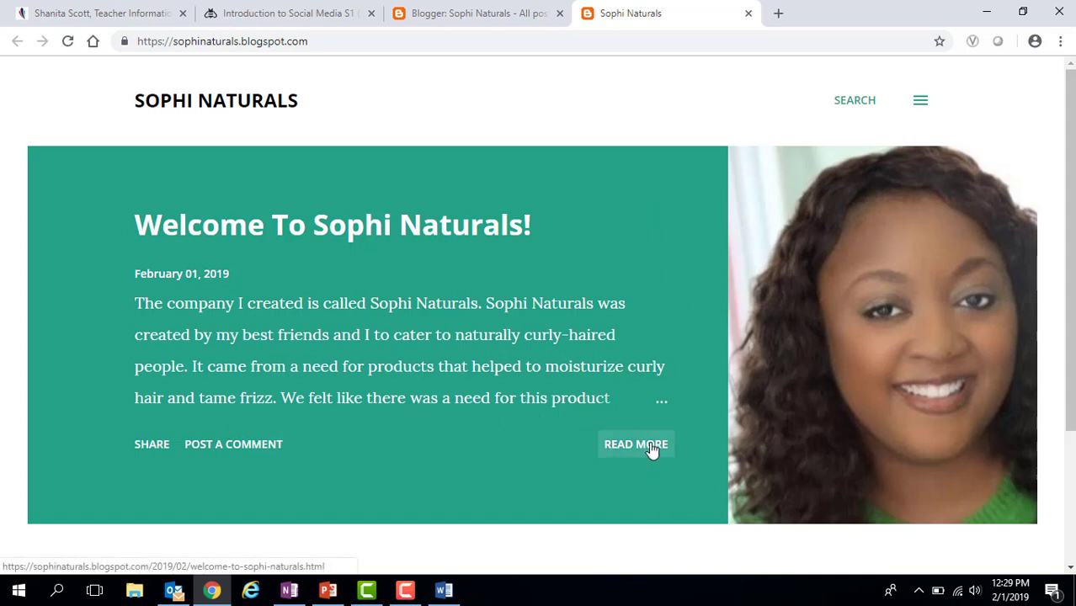
pyautogui.moveTo(1072, 283)
pyautogui.mouseDown()
pyautogui.moveTo(1072, 457)
pyautogui.moveTo(1072, 283)
pyautogui.mouseUp()
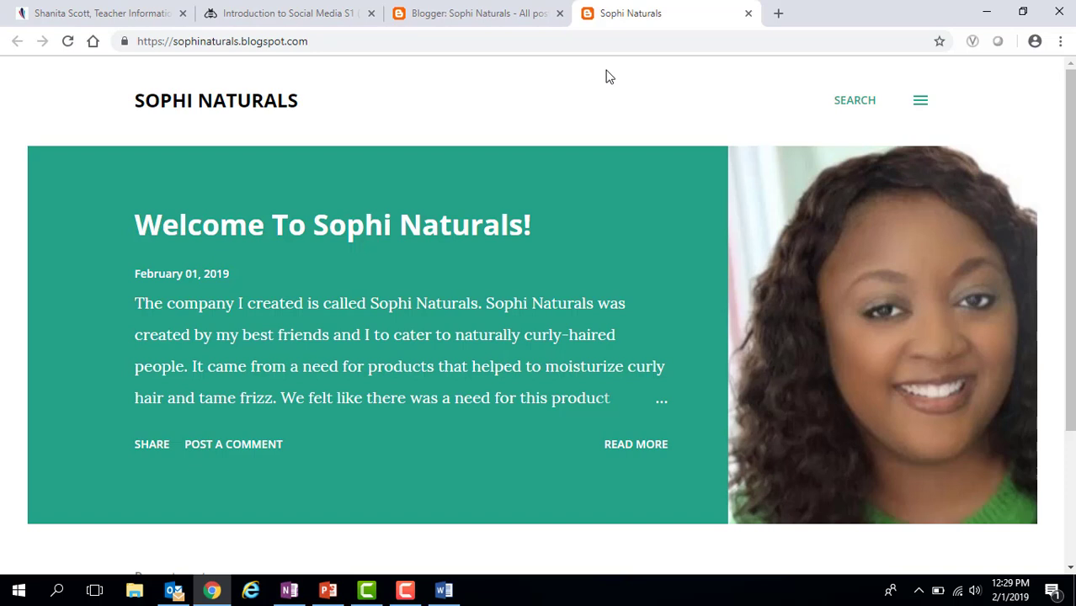
# - Copy the blog URL sophinaturals.blogspot.com from Chrome's address bar
pyautogui.click(320, 41)
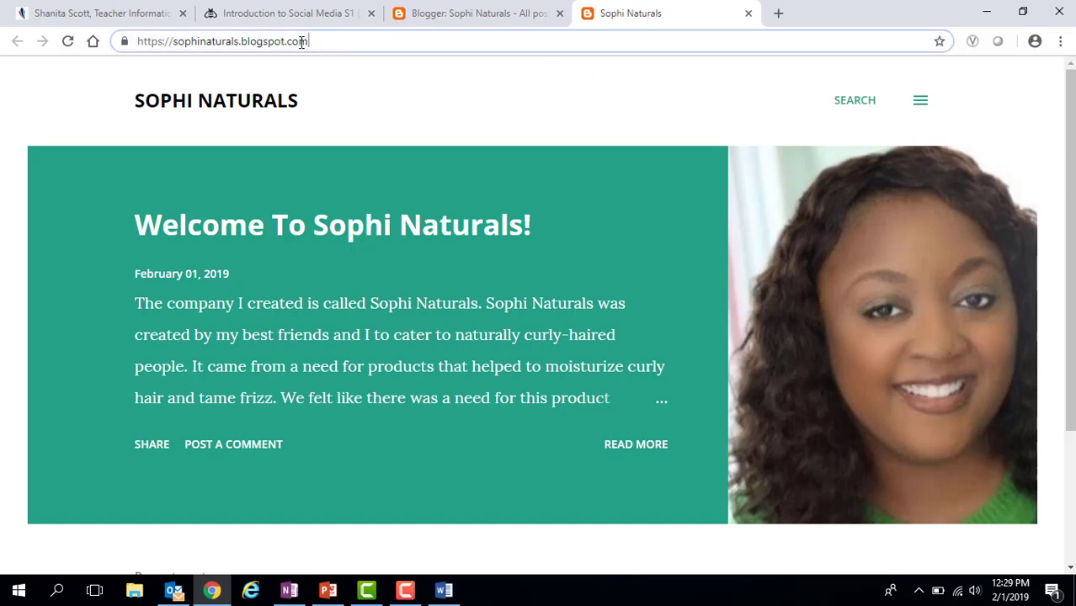
pyautogui.moveTo(303, 41); pyautogui.dragTo(134, 35)
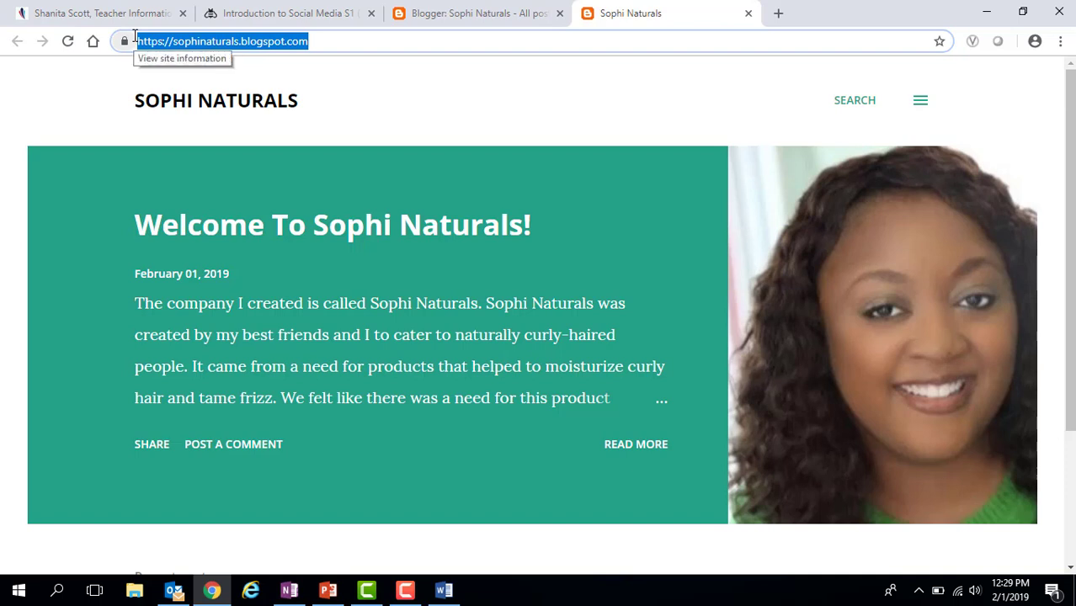
pyautogui.rightClick(263, 39)
pyautogui.click(297, 99)
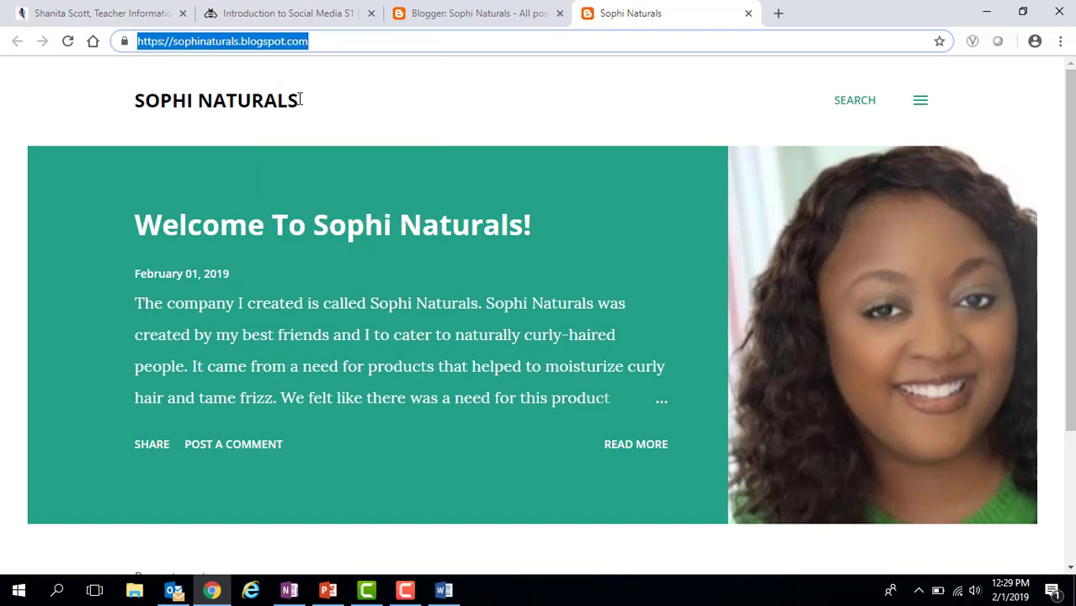